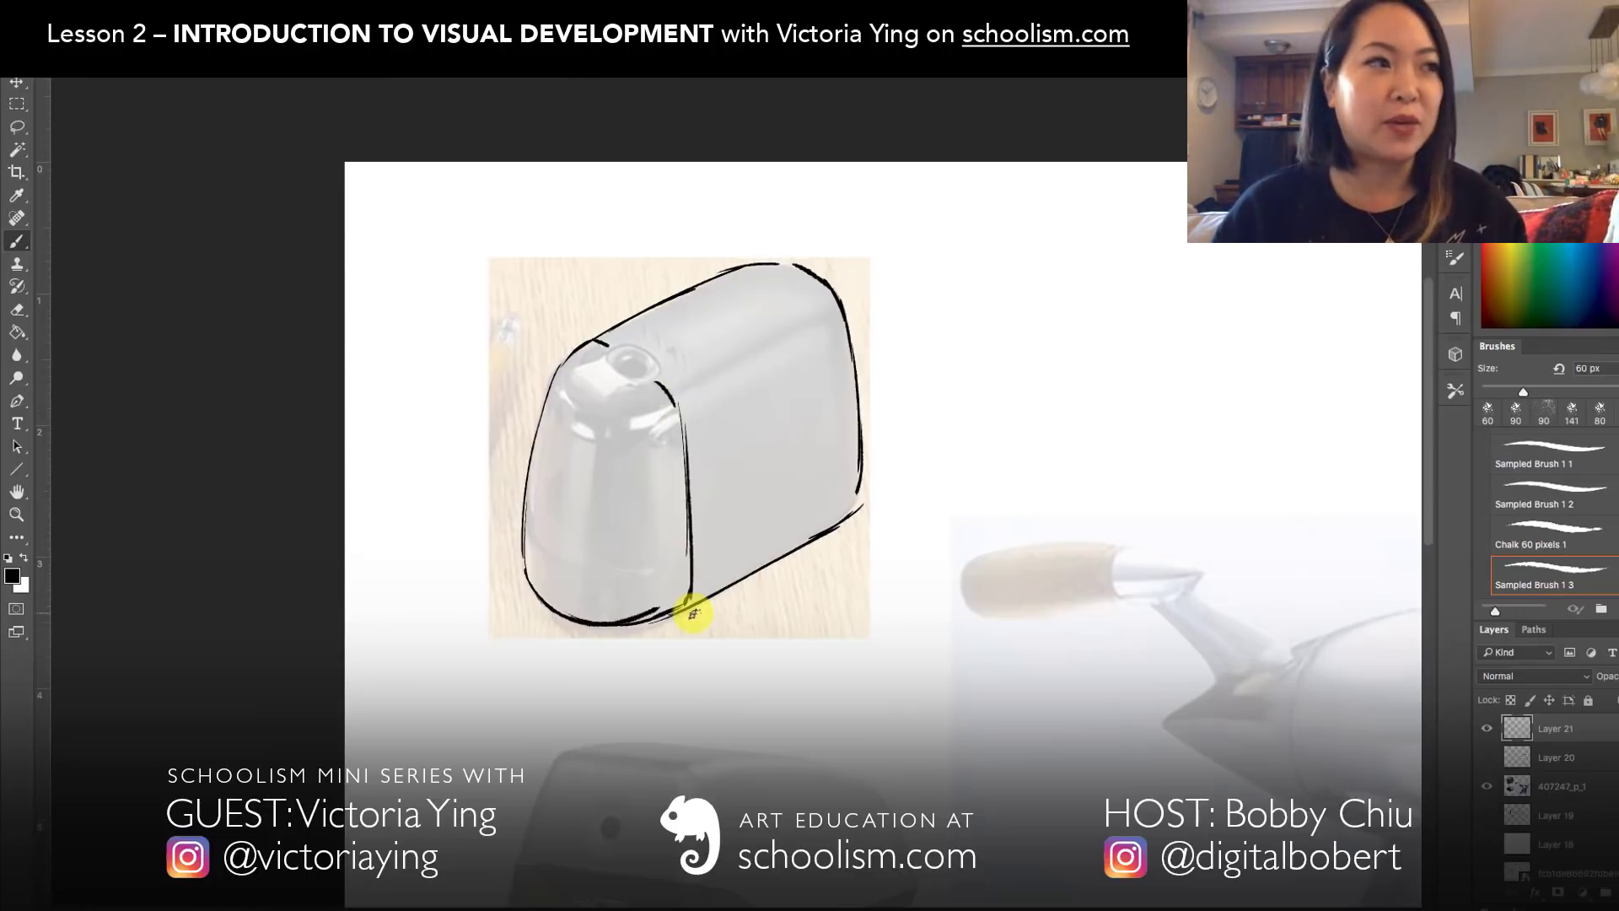
Outline a rounded box beside the sharpener and restroke its right side and bottom.
mouse_move(993, 236)
mouse_down()
mouse_move(929, 408)
mouse_move(1189, 418)
mouse_move(1172, 237)
mouse_move(1193, 421)
mouse_move(1160, 427)
mouse_up()
drag(1041, 431, 1178, 428)
drag(1202, 450, 953, 535)
drag(1096, 322, 1049, 472)
drag(1054, 472, 1180, 481)
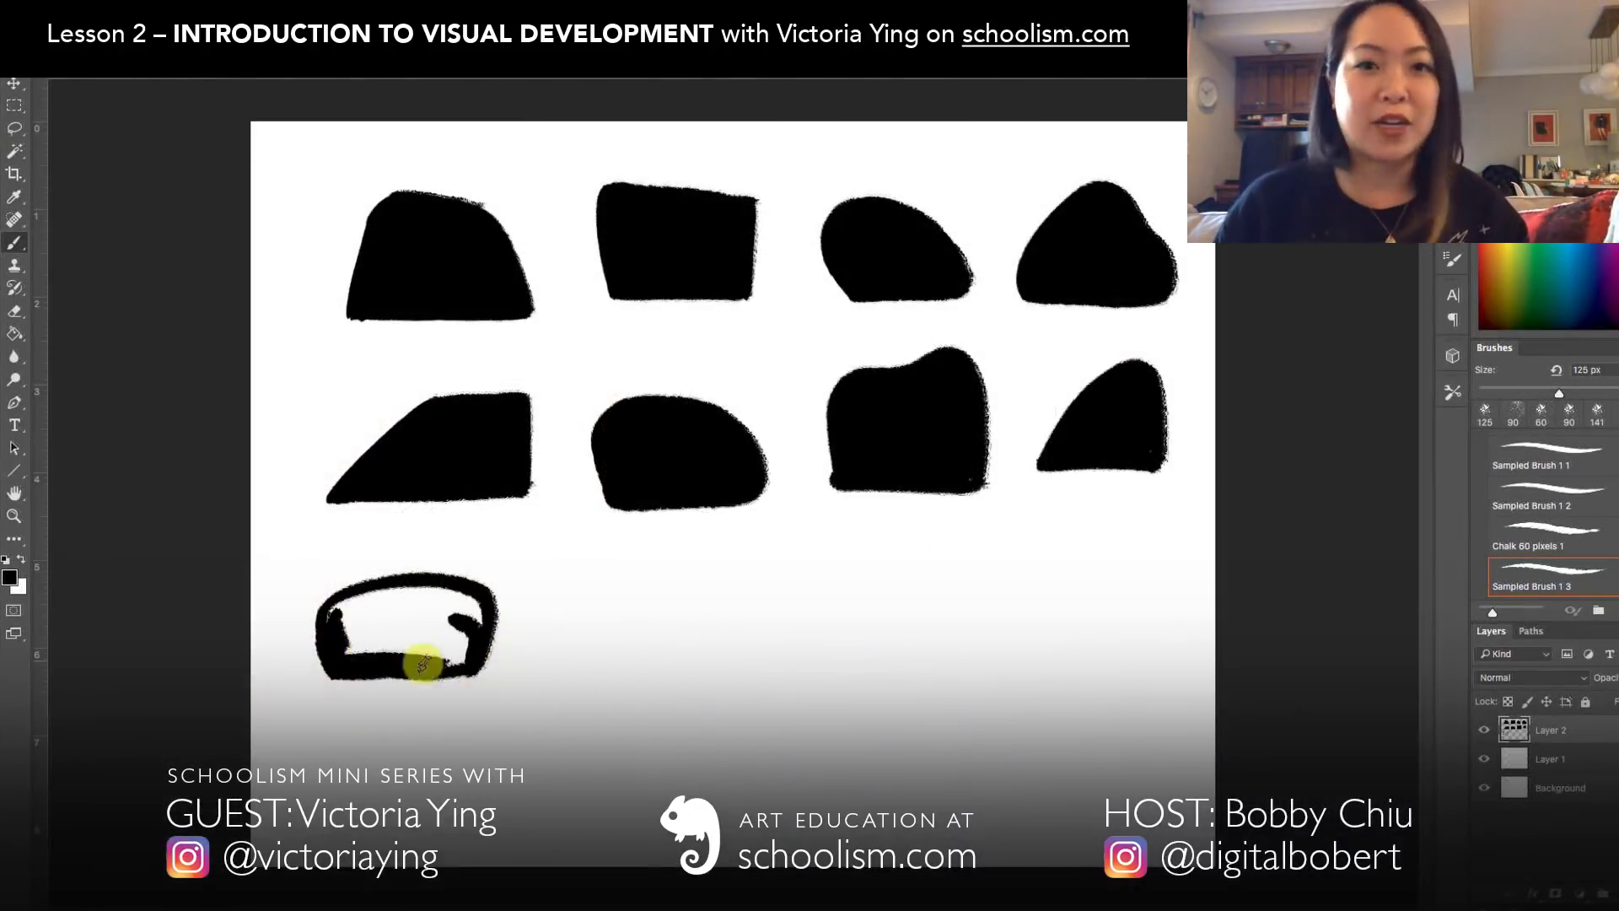
Fill the rounded box solid black, even out its bottom edge and paint a third leg.
mouse_move(423, 665)
mouse_down()
mouse_move(463, 605)
mouse_move(355, 627)
mouse_move(437, 590)
mouse_move(366, 684)
mouse_move(439, 672)
mouse_move(368, 686)
mouse_move(477, 683)
mouse_up()
mouse_move(614, 658)
mouse_down()
mouse_move(734, 641)
mouse_move(641, 590)
mouse_move(641, 651)
mouse_move(646, 596)
mouse_move(696, 602)
mouse_move(708, 647)
mouse_move(603, 683)
mouse_move(724, 683)
mouse_move(679, 679)
mouse_up()
mouse_move(855, 656)
mouse_down()
mouse_move(967, 598)
mouse_move(860, 652)
mouse_move(878, 556)
mouse_move(885, 604)
mouse_move(919, 553)
mouse_move(906, 607)
mouse_move(943, 545)
mouse_move(943, 641)
mouse_move(933, 590)
mouse_up()
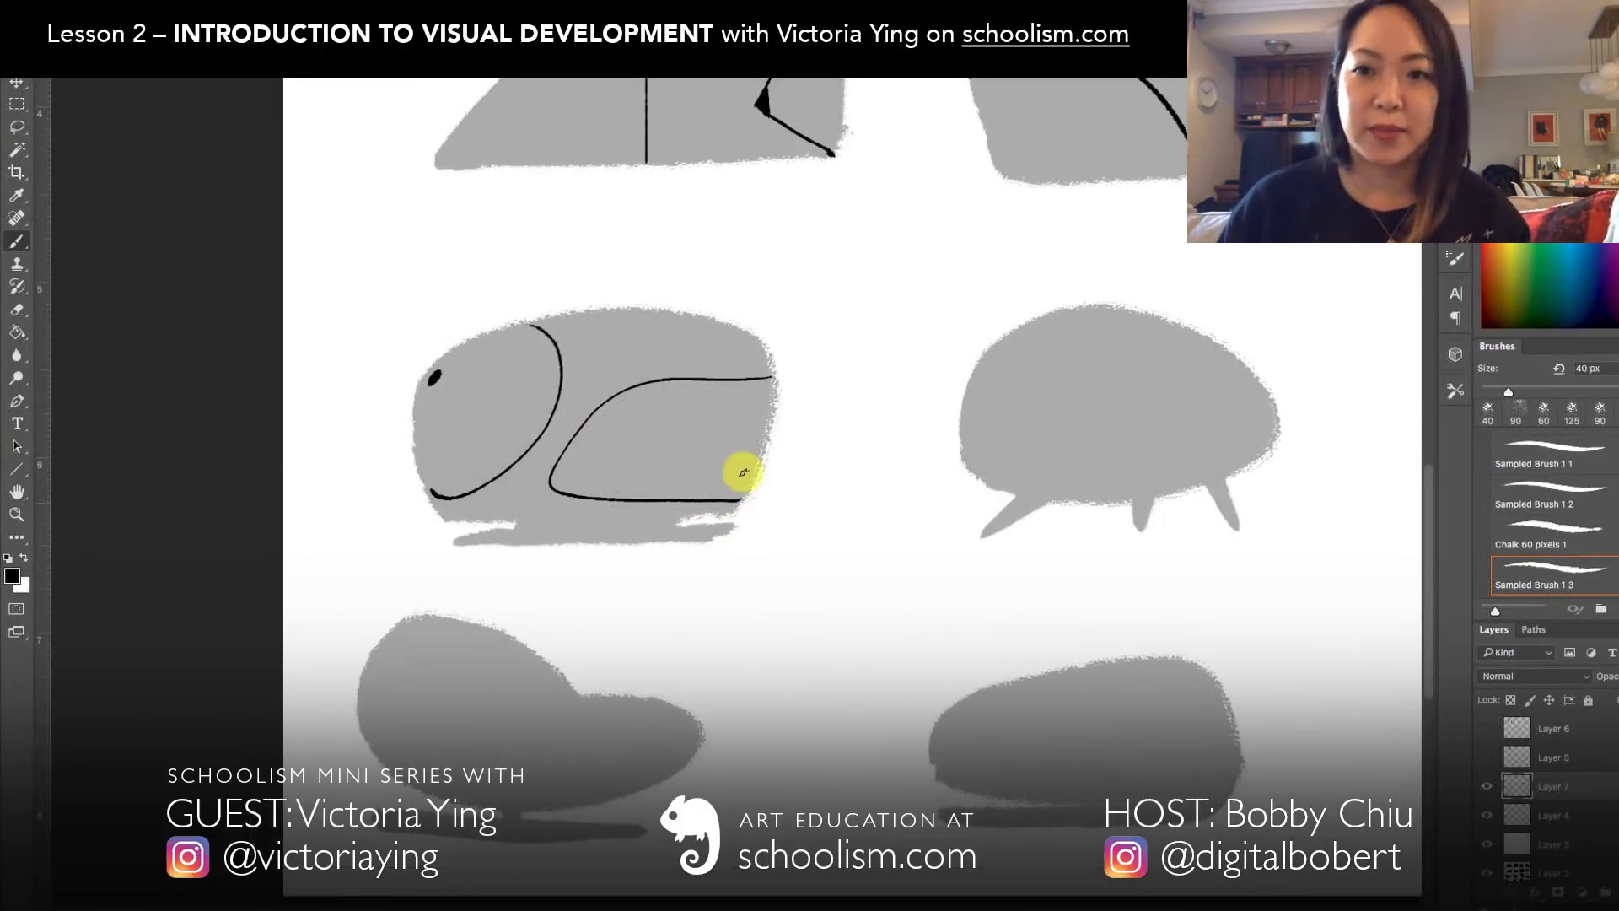
Add curved detail lines to the round silhouette.
key(super+minus)
key(super+minus)
key(super+minus)
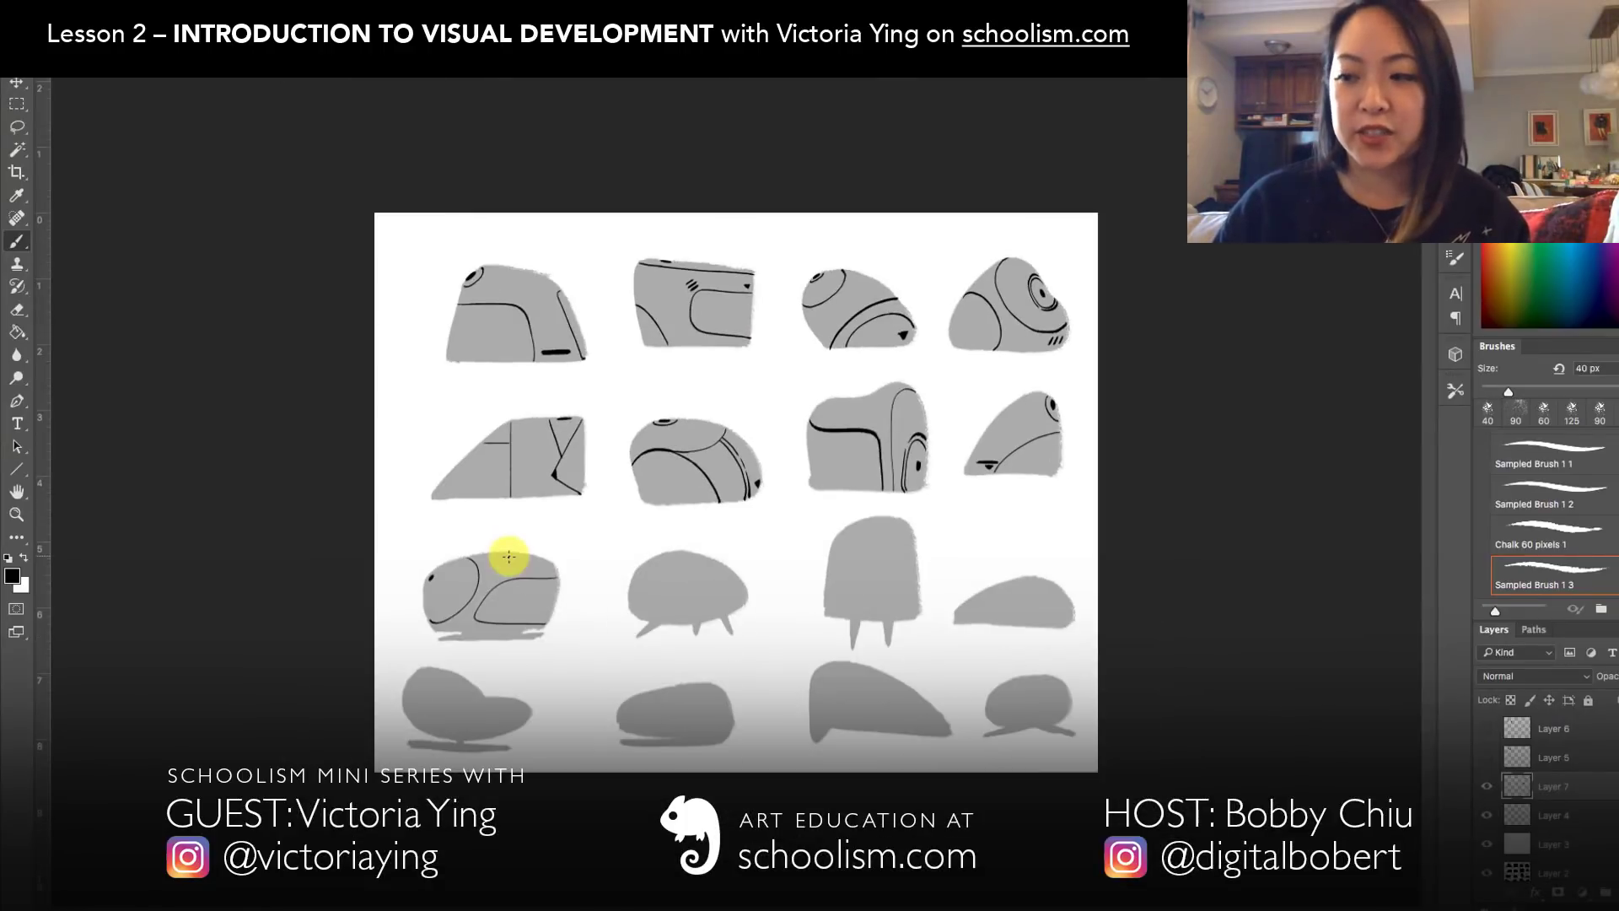
key(ctrl+plus)
mouse_move(580, 626)
mouse_down()
mouse_move(627, 723)
mouse_move(611, 745)
mouse_move(756, 691)
mouse_up()
mouse_move(700, 646)
mouse_down()
mouse_move(722, 691)
mouse_move(697, 723)
mouse_move(699, 648)
mouse_move(757, 683)
mouse_move(640, 733)
mouse_up()
Redraw the misplaced lines on the round shape and give the tall shape a head curve and legs.
key(ctrl+z)
key(ctrl+z)
key(ctrl+z)
mouse_move(756, 705)
mouse_down()
mouse_move(645, 741)
mouse_move(759, 706)
mouse_up()
key(ctrl+z)
key(ctrl+z)
drag(645, 676, 761, 704)
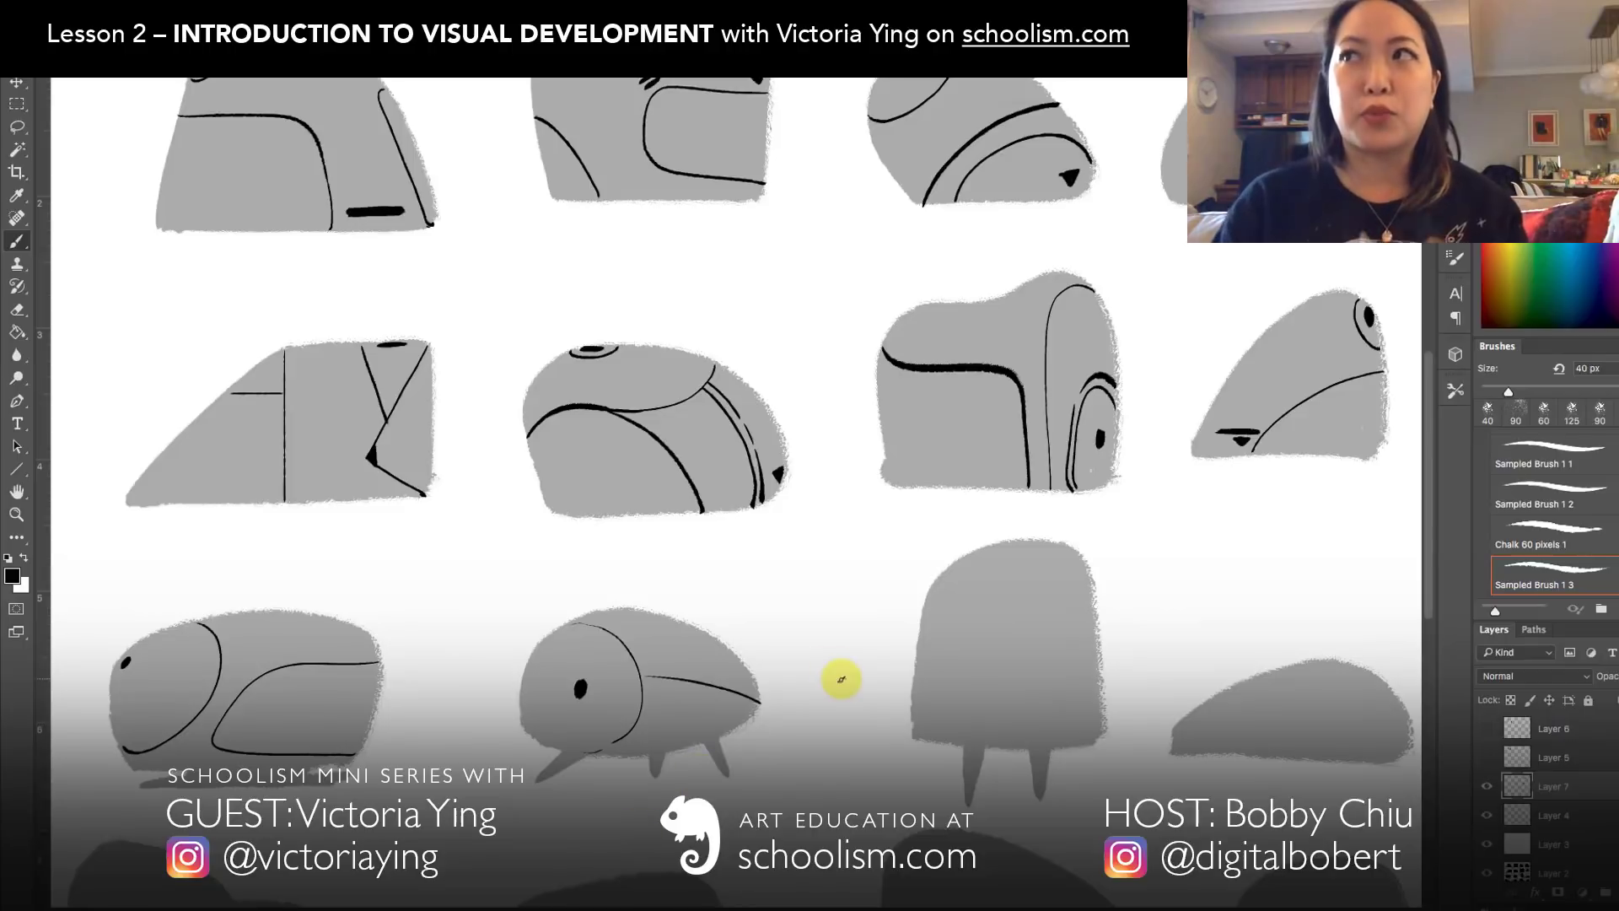
mouse_move(1020, 525)
mouse_down()
mouse_move(1054, 641)
mouse_move(1037, 748)
mouse_up()
drag(992, 548, 946, 750)
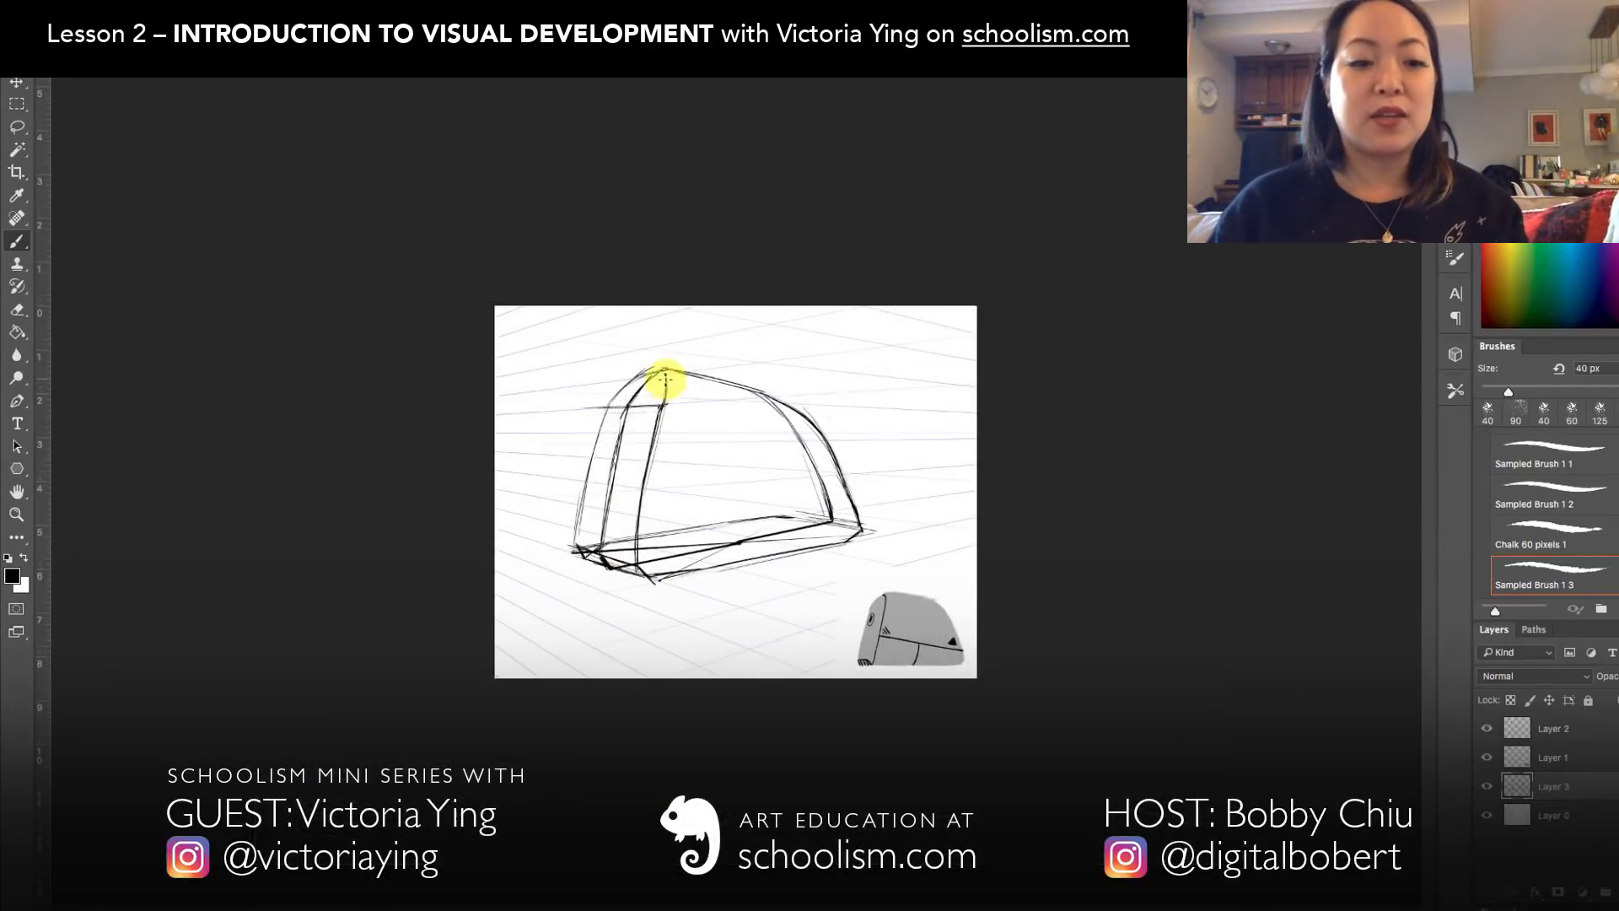
Draw the dome's floor edges, hide the construction lines, and ink a thick outline up the dome's left side.
drag(640, 509, 833, 516)
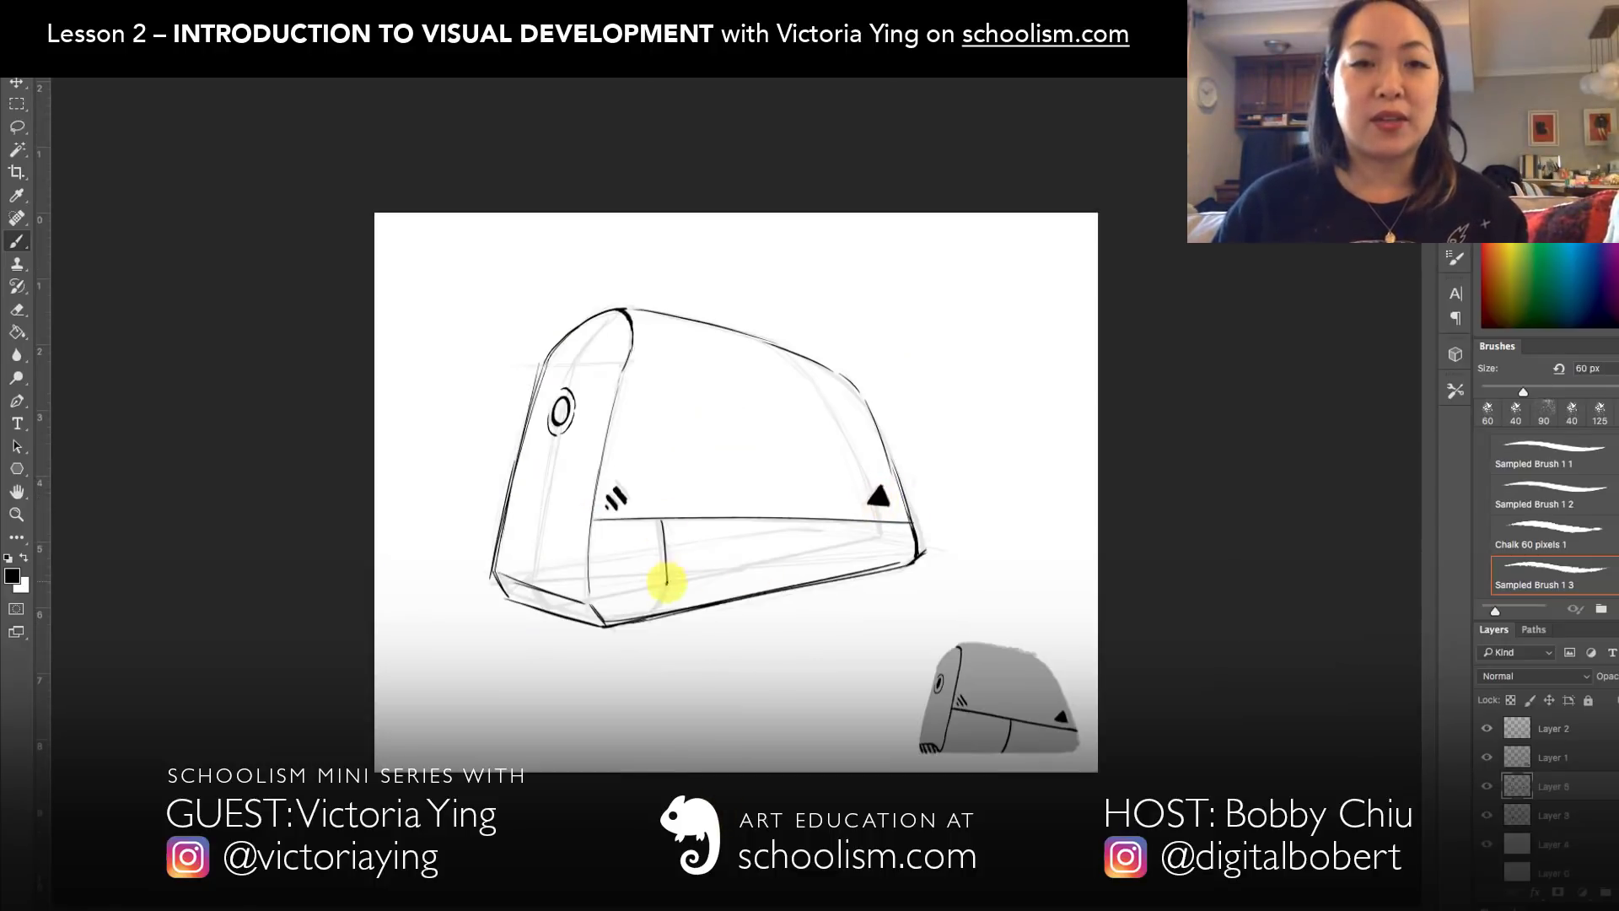
drag(665, 571, 727, 574)
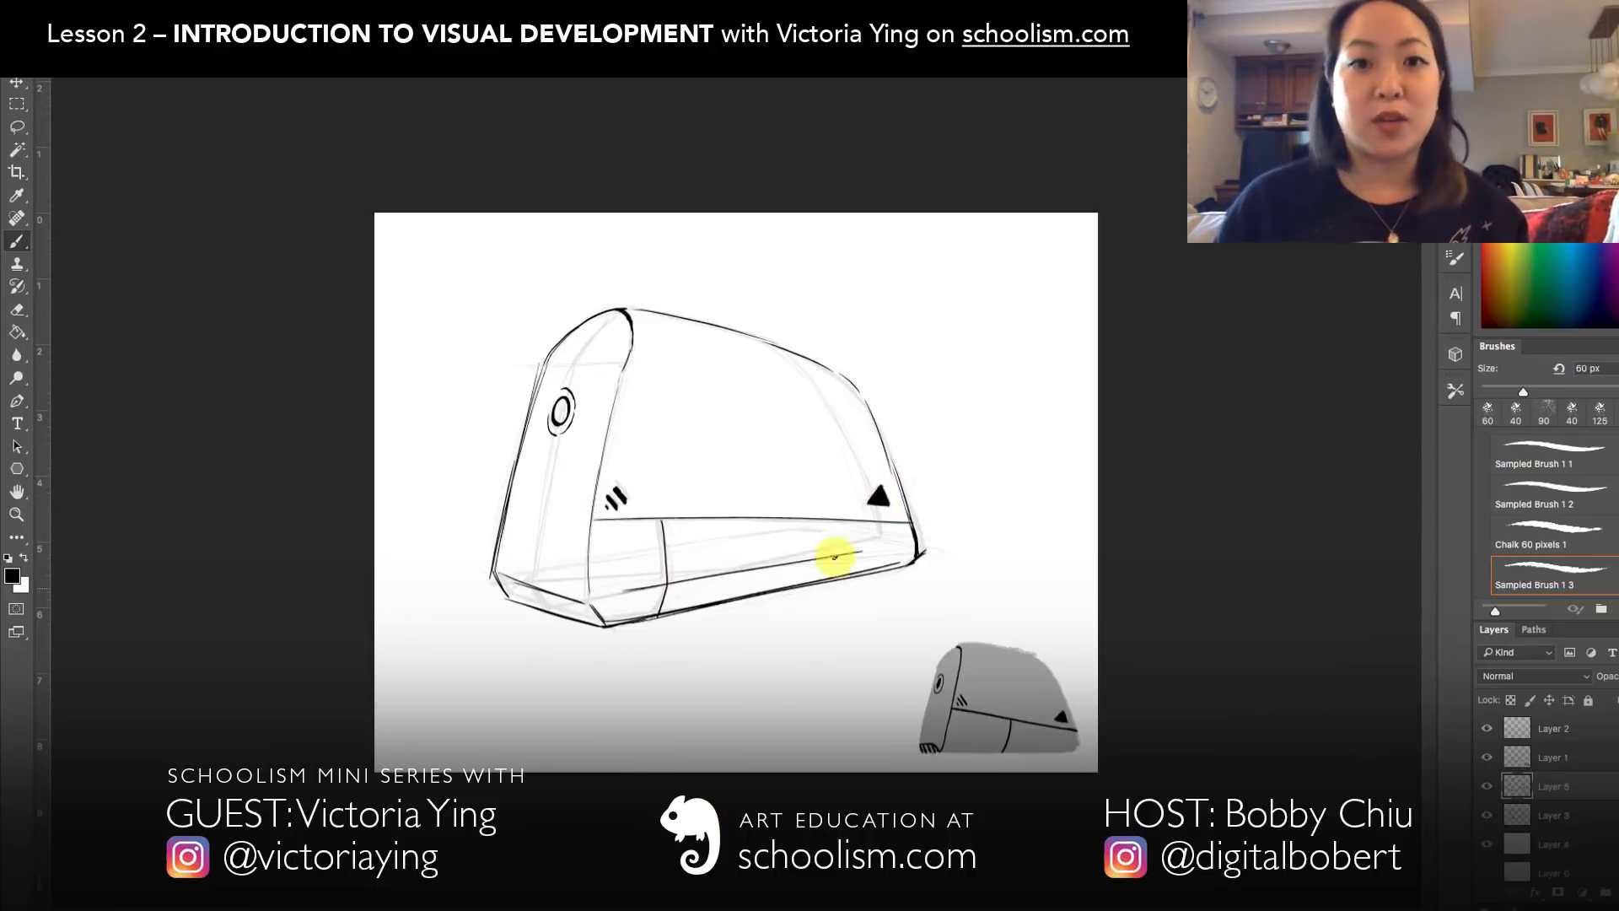
click(1486, 815)
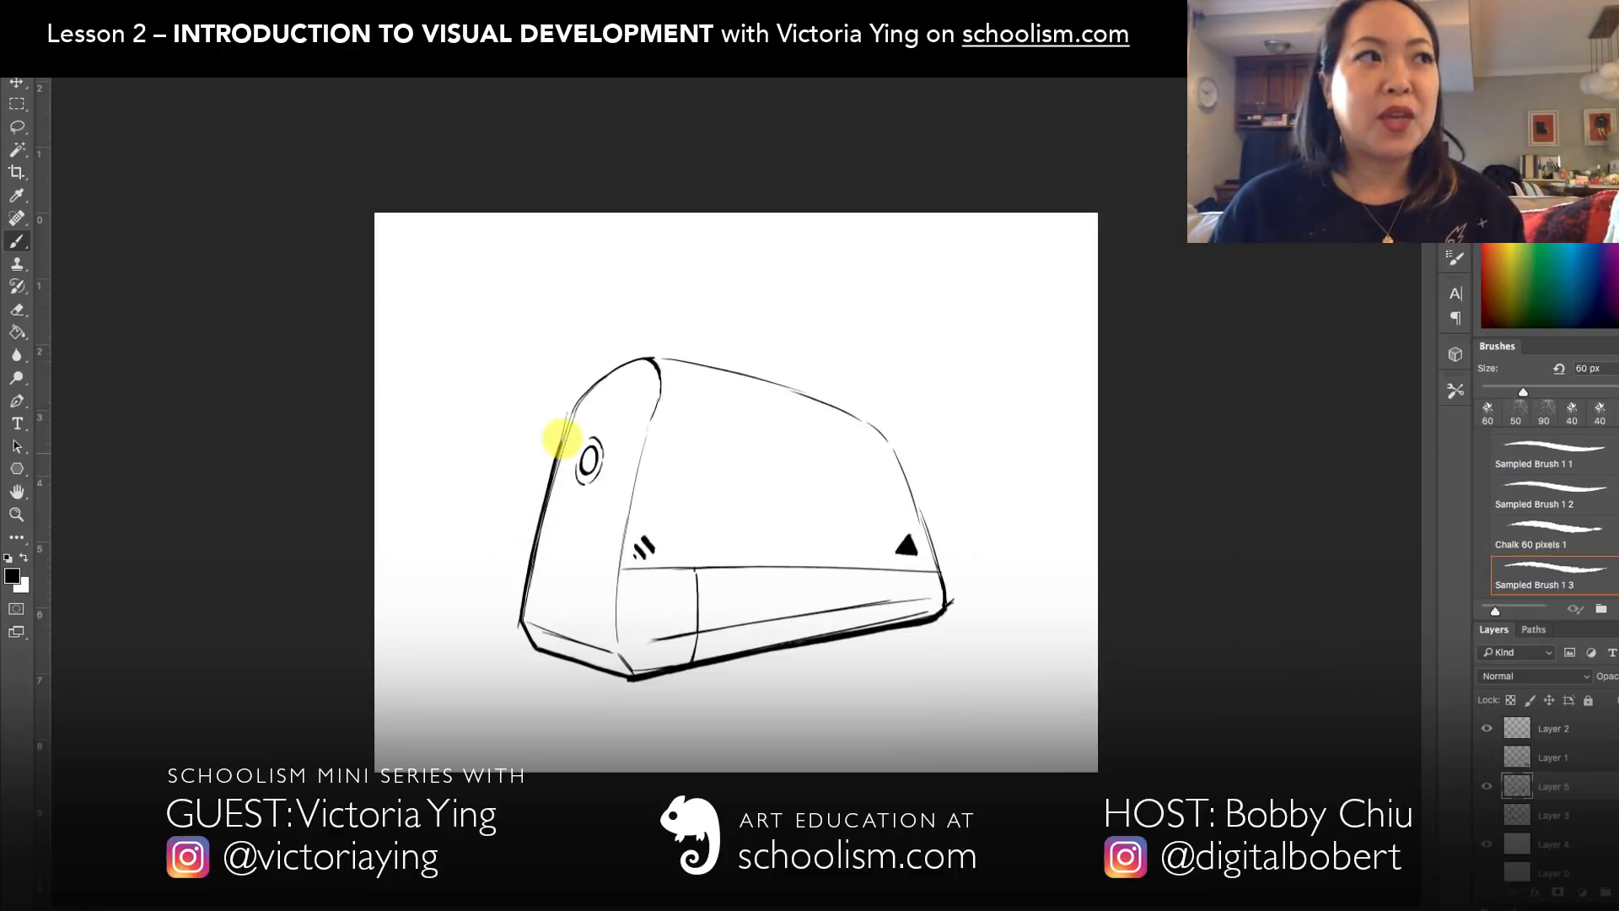
mouse_move(562, 438)
mouse_down()
mouse_move(609, 371)
mouse_move(641, 358)
mouse_move(828, 363)
mouse_move(949, 443)
mouse_up()
key(super+equal)
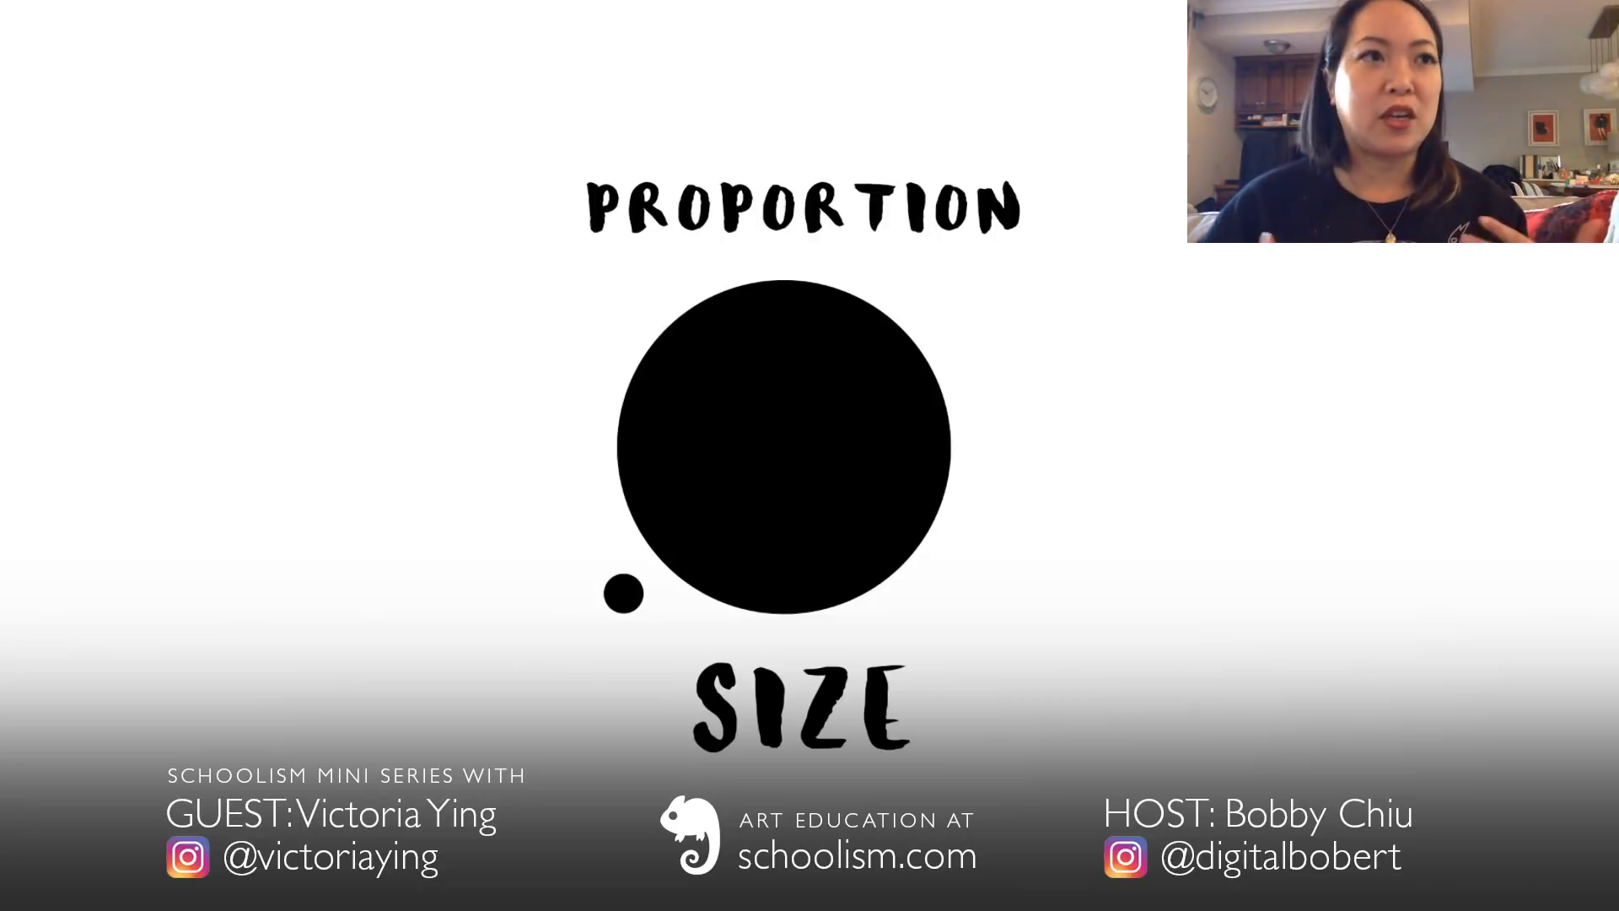
Advance two slides to the PROPORTION / SHAPE slide with the circle and square.
key(Right)
key(Right)
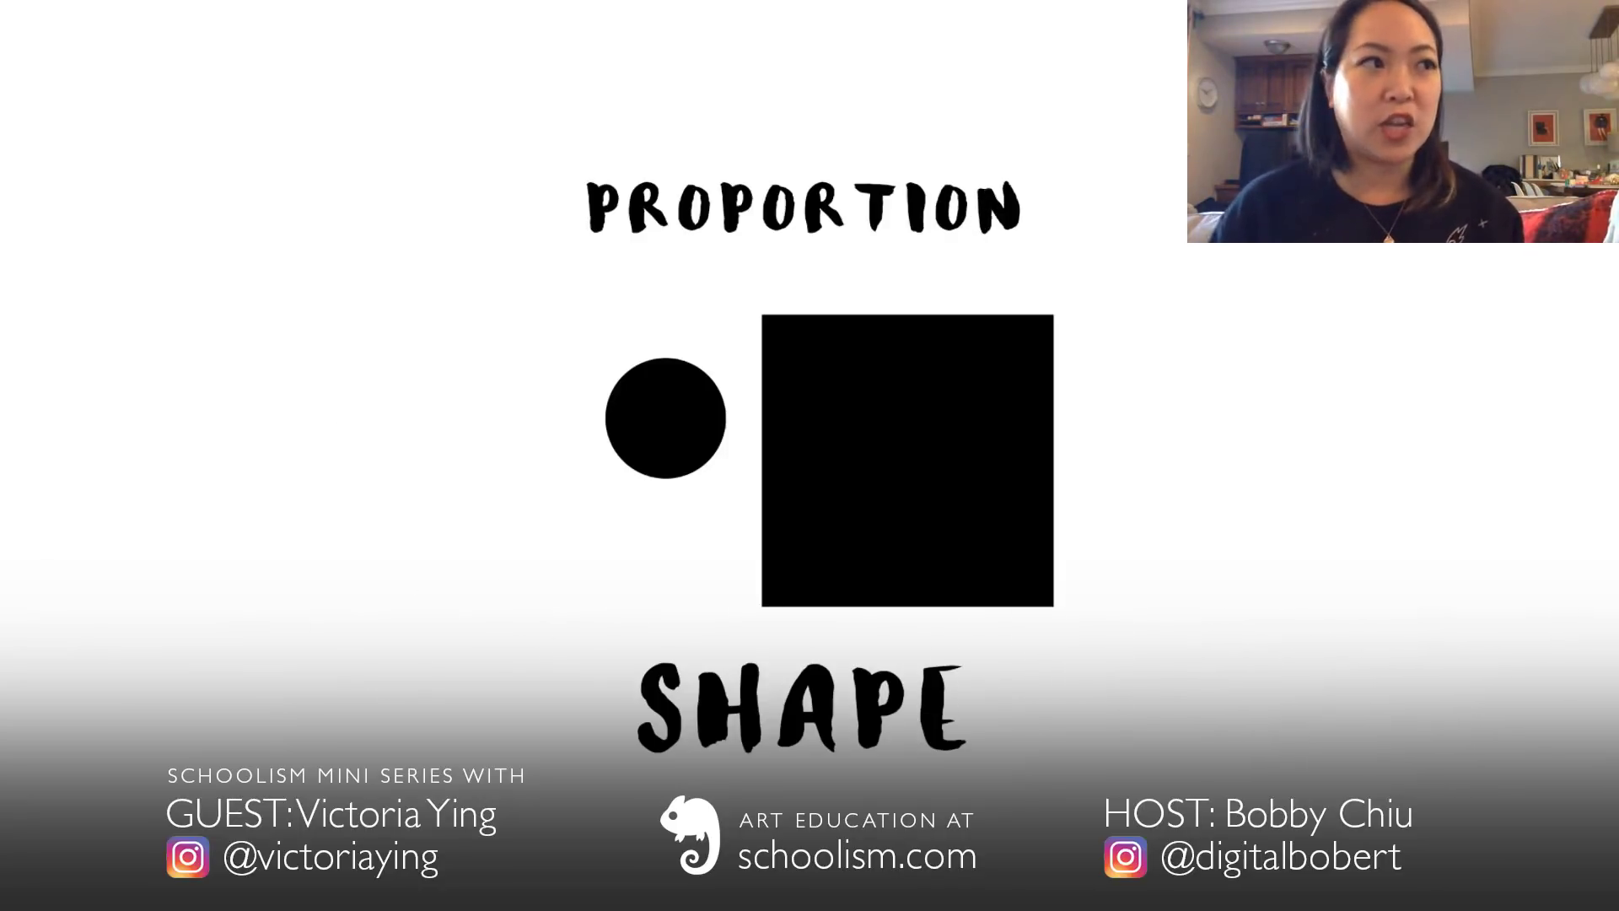
key(Right)
key(Right)
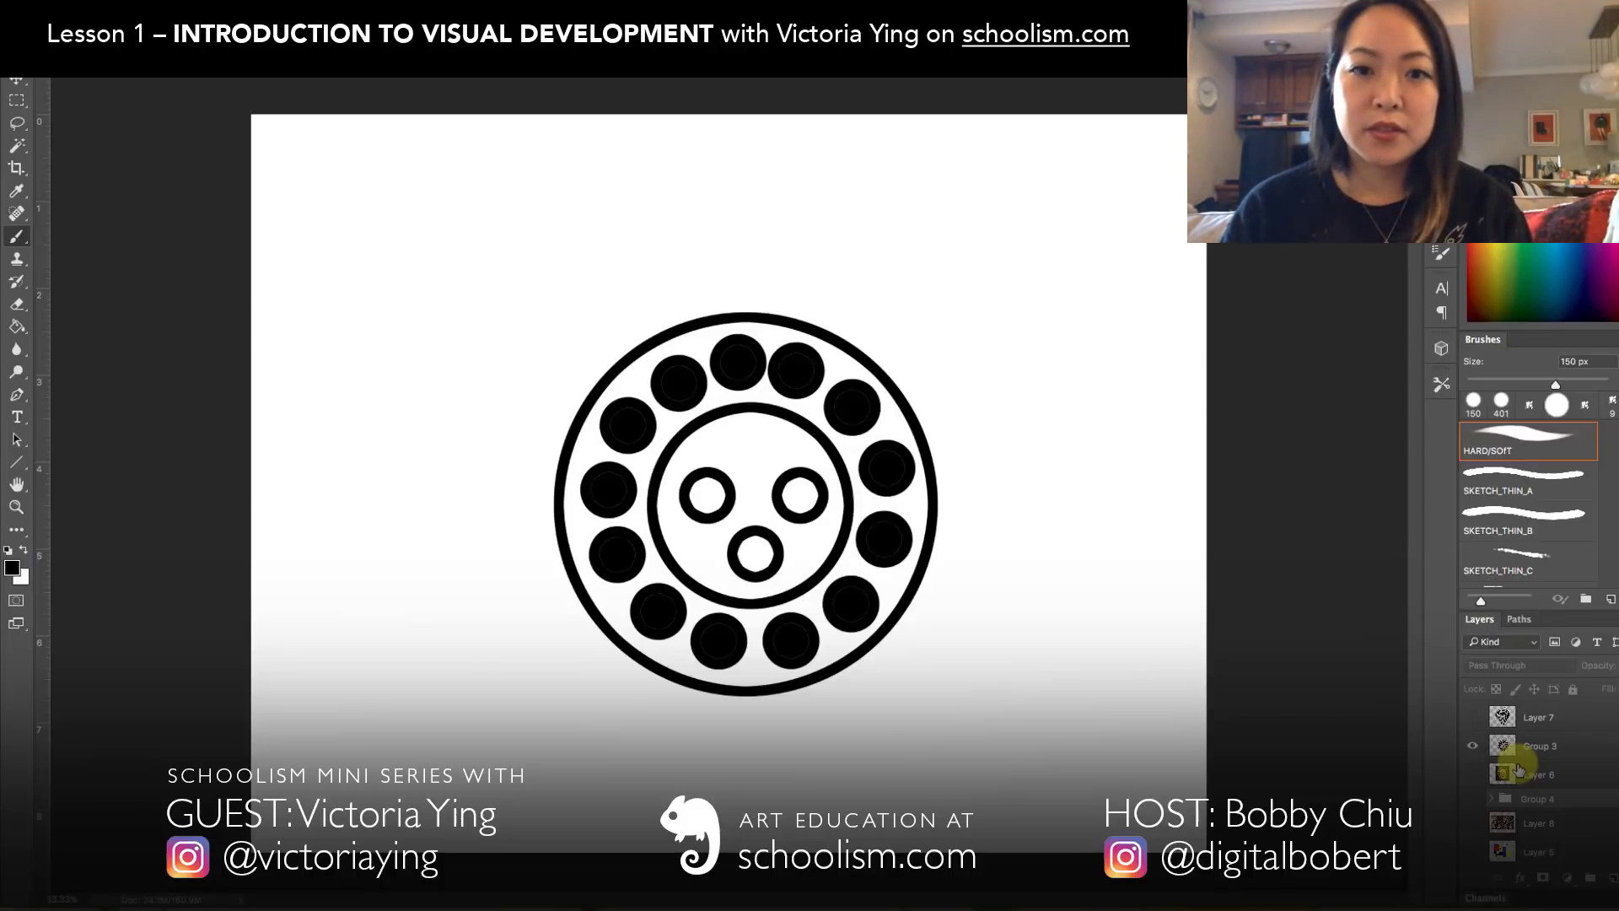
Rule three thick diagonal black lines across the new canvas.
drag(622, 280, 883, 741)
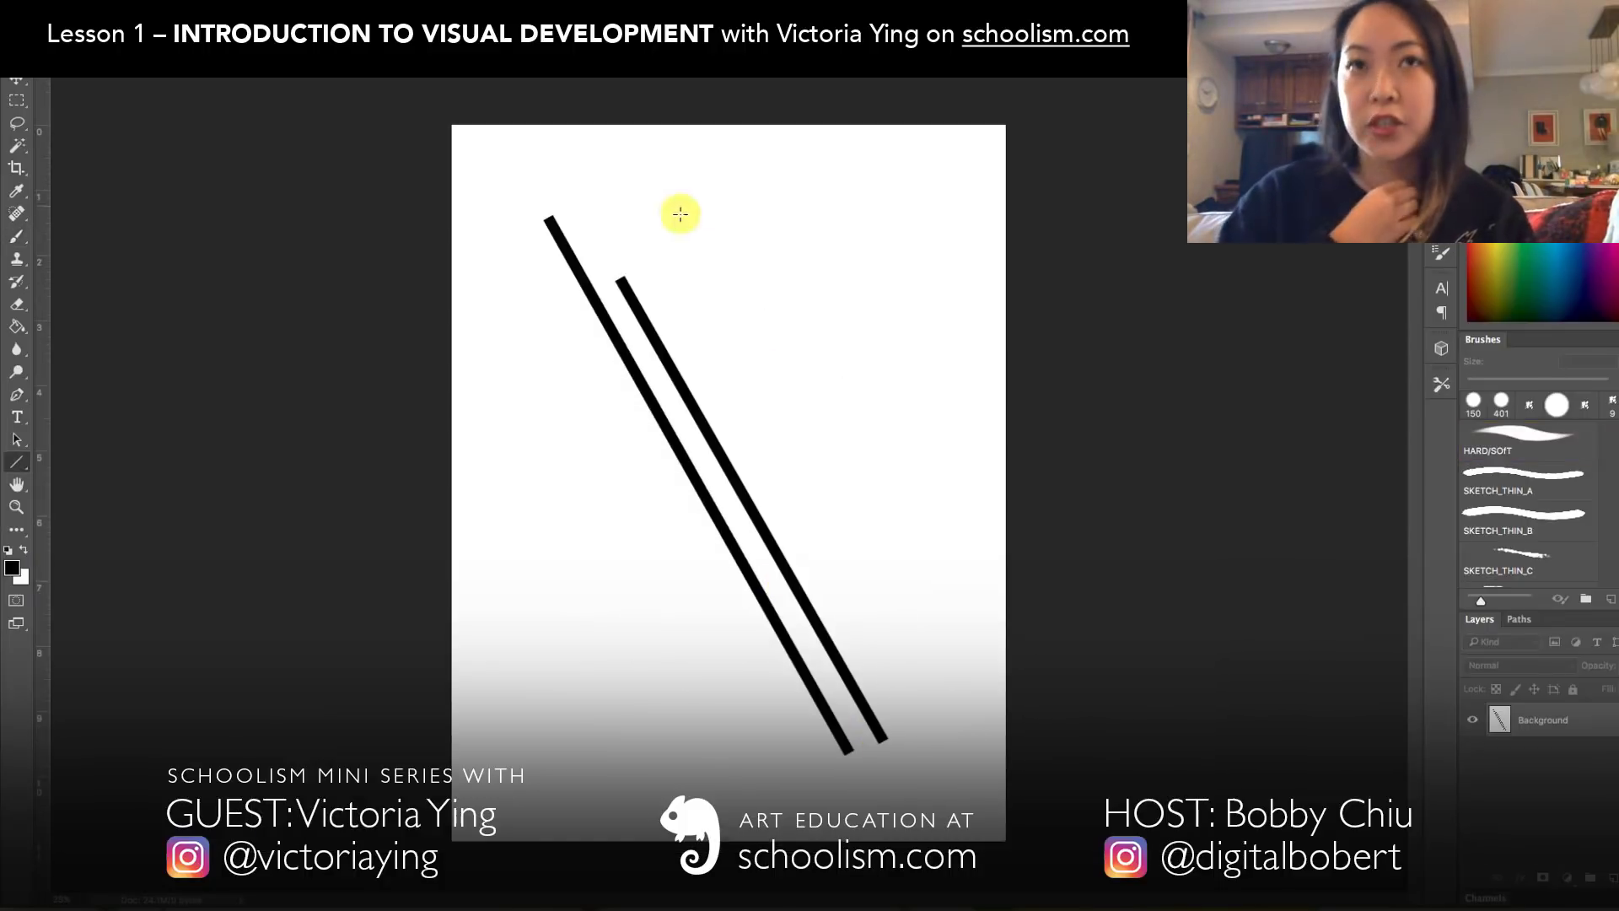
drag(693, 238, 918, 643)
drag(908, 253, 500, 588)
Add thin straight lines: diagonals toward the lower left and two long verticals.
drag(772, 438, 491, 672)
mouse_move(948, 382)
mouse_down()
mouse_move(614, 693)
mouse_move(575, 699)
mouse_up()
mouse_move(846, 755)
mouse_down()
mouse_move(874, 211)
mouse_move(837, 733)
mouse_up()
drag(807, 316, 807, 666)
drag(668, 283, 668, 746)
mouse_move(426, 342)
mouse_down()
mouse_move(760, 86)
mouse_move(596, 271)
mouse_up()
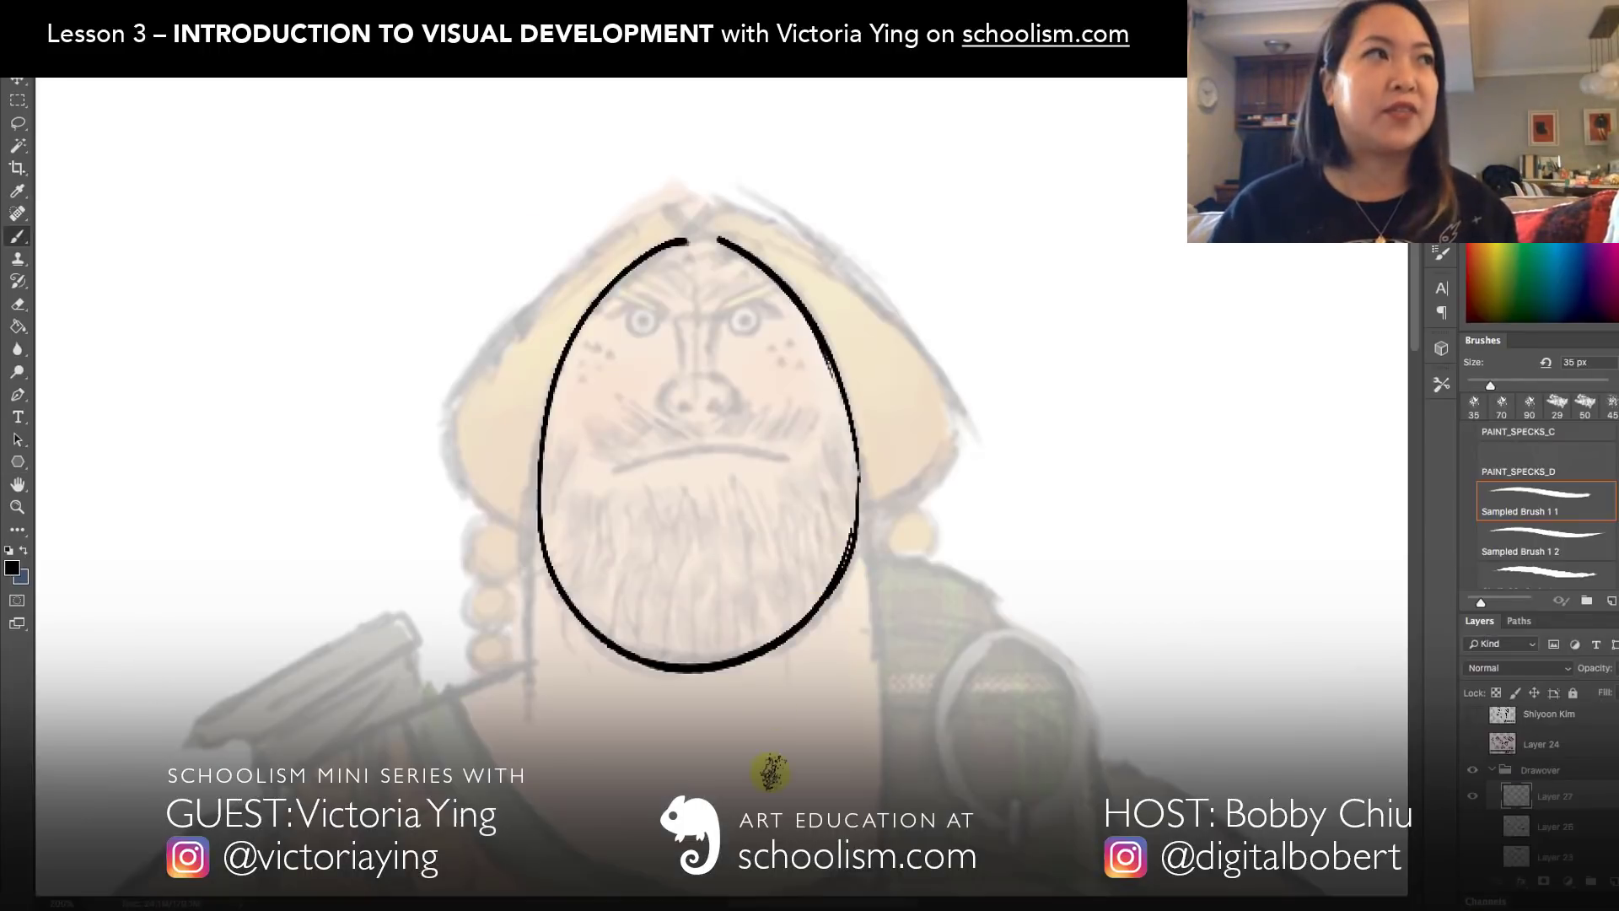
Mark the eye and mouth lines and nose oval with a 20 px brush, then delete the measurement lines.
mouse_move(633, 318)
mouse_down()
mouse_move(705, 318)
mouse_move(589, 316)
mouse_up()
key(bracketleft)
key(bracketleft)
key(bracketleft)
drag(537, 478, 877, 477)
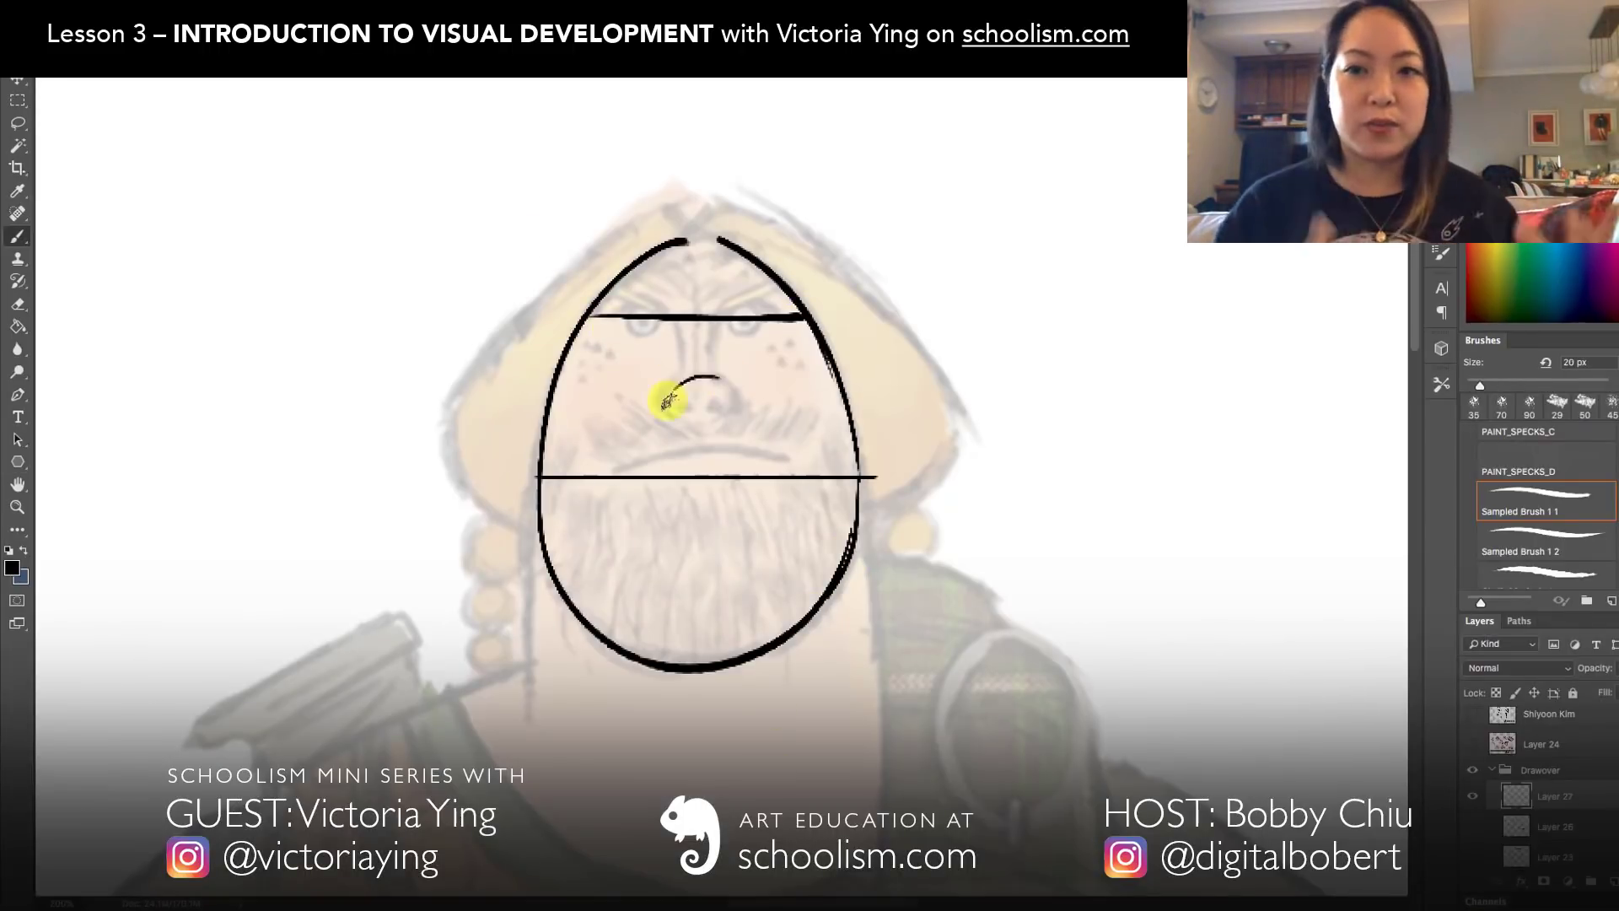
drag(679, 388, 670, 412)
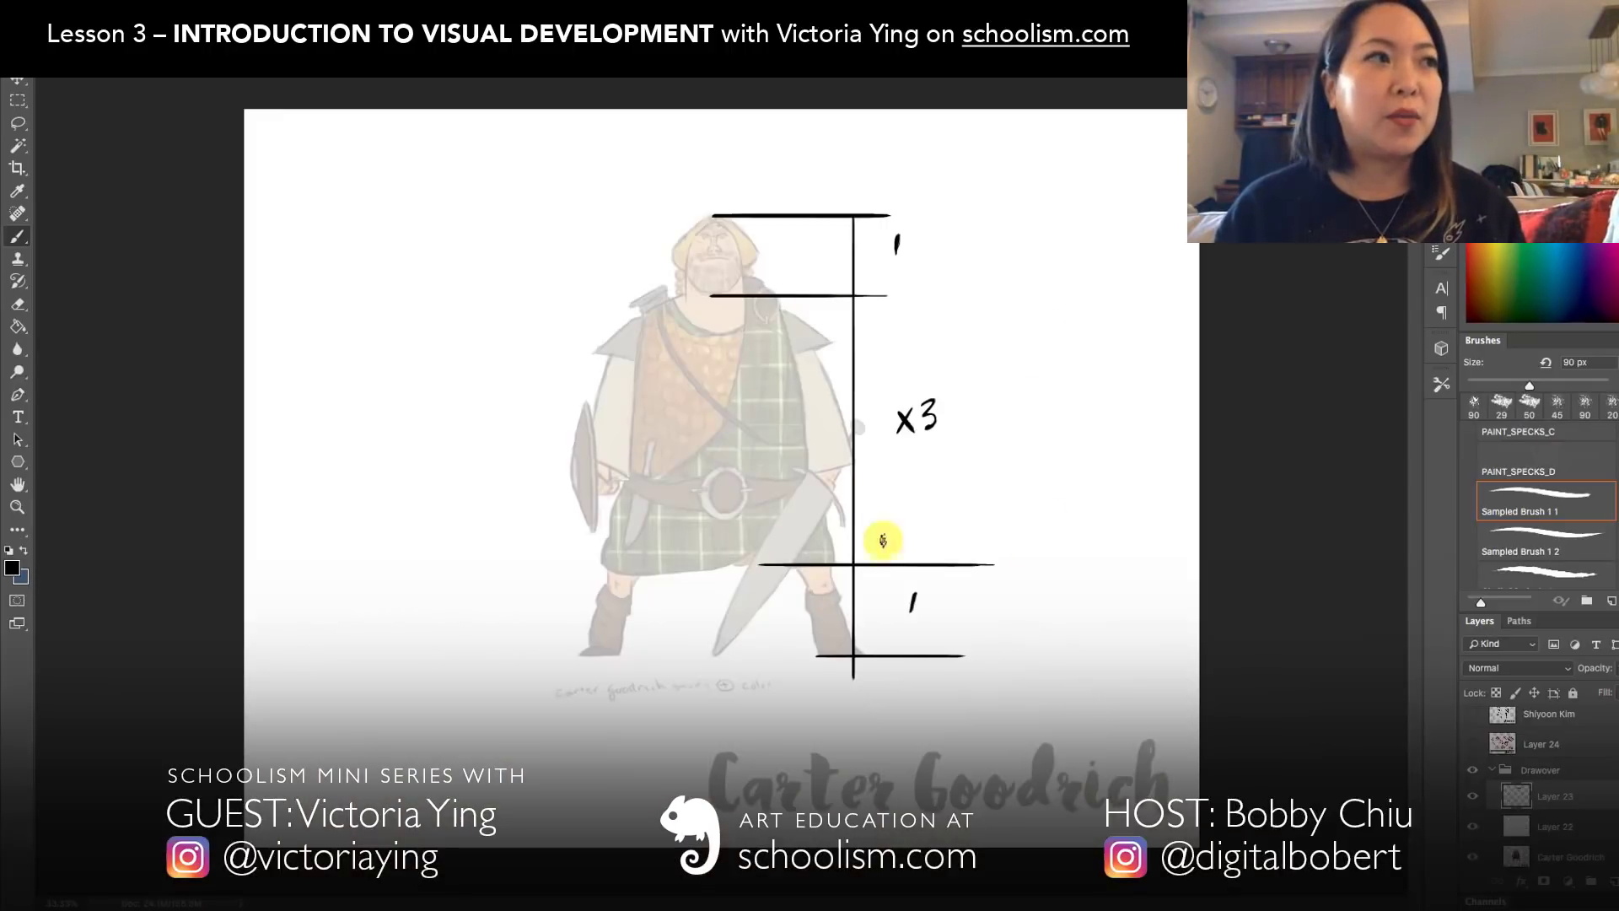
key(Delete)
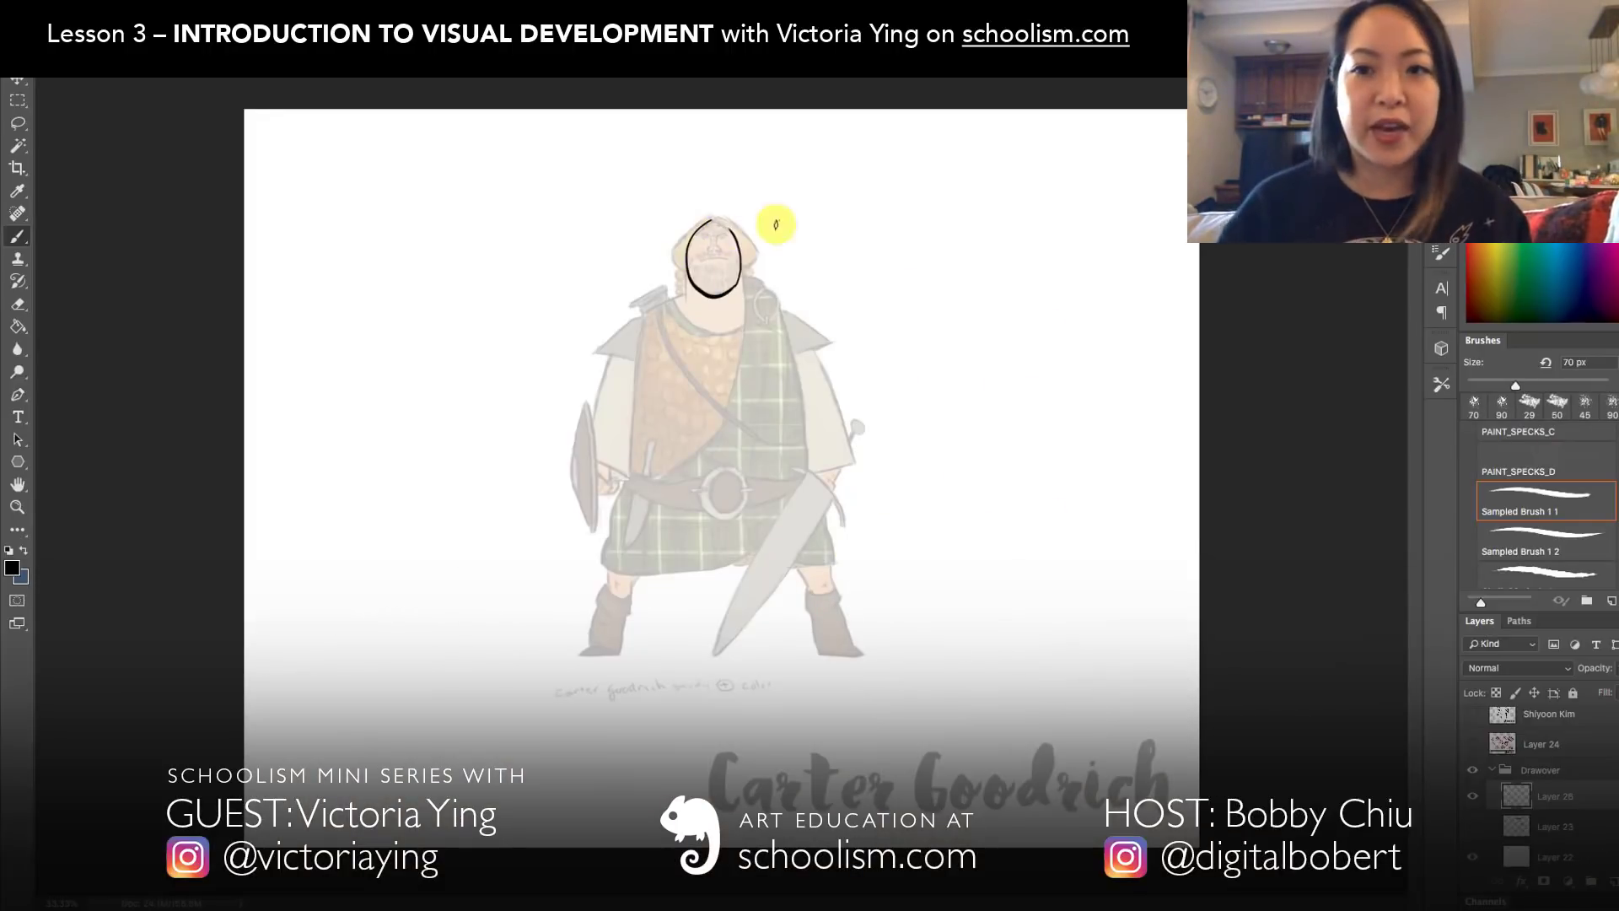
Outline the figure's arms, cuffs and kilt, adding the kilt hem, cape line and staff.
drag(818, 359, 855, 469)
drag(597, 458, 645, 481)
drag(803, 480, 856, 464)
mouse_move(624, 482)
mouse_down()
mouse_move(603, 569)
mouse_move(721, 561)
mouse_move(822, 478)
mouse_up()
mouse_move(644, 481)
mouse_down()
mouse_move(746, 315)
mouse_move(808, 477)
mouse_up()
drag(700, 567, 835, 563)
drag(818, 478, 835, 563)
mouse_move(967, 323)
mouse_down()
mouse_move(881, 590)
mouse_move(982, 304)
mouse_move(1111, 560)
mouse_up()
Draw a triangle beside the figure, undoing the curved strokes tried inside it.
drag(900, 582, 1105, 573)
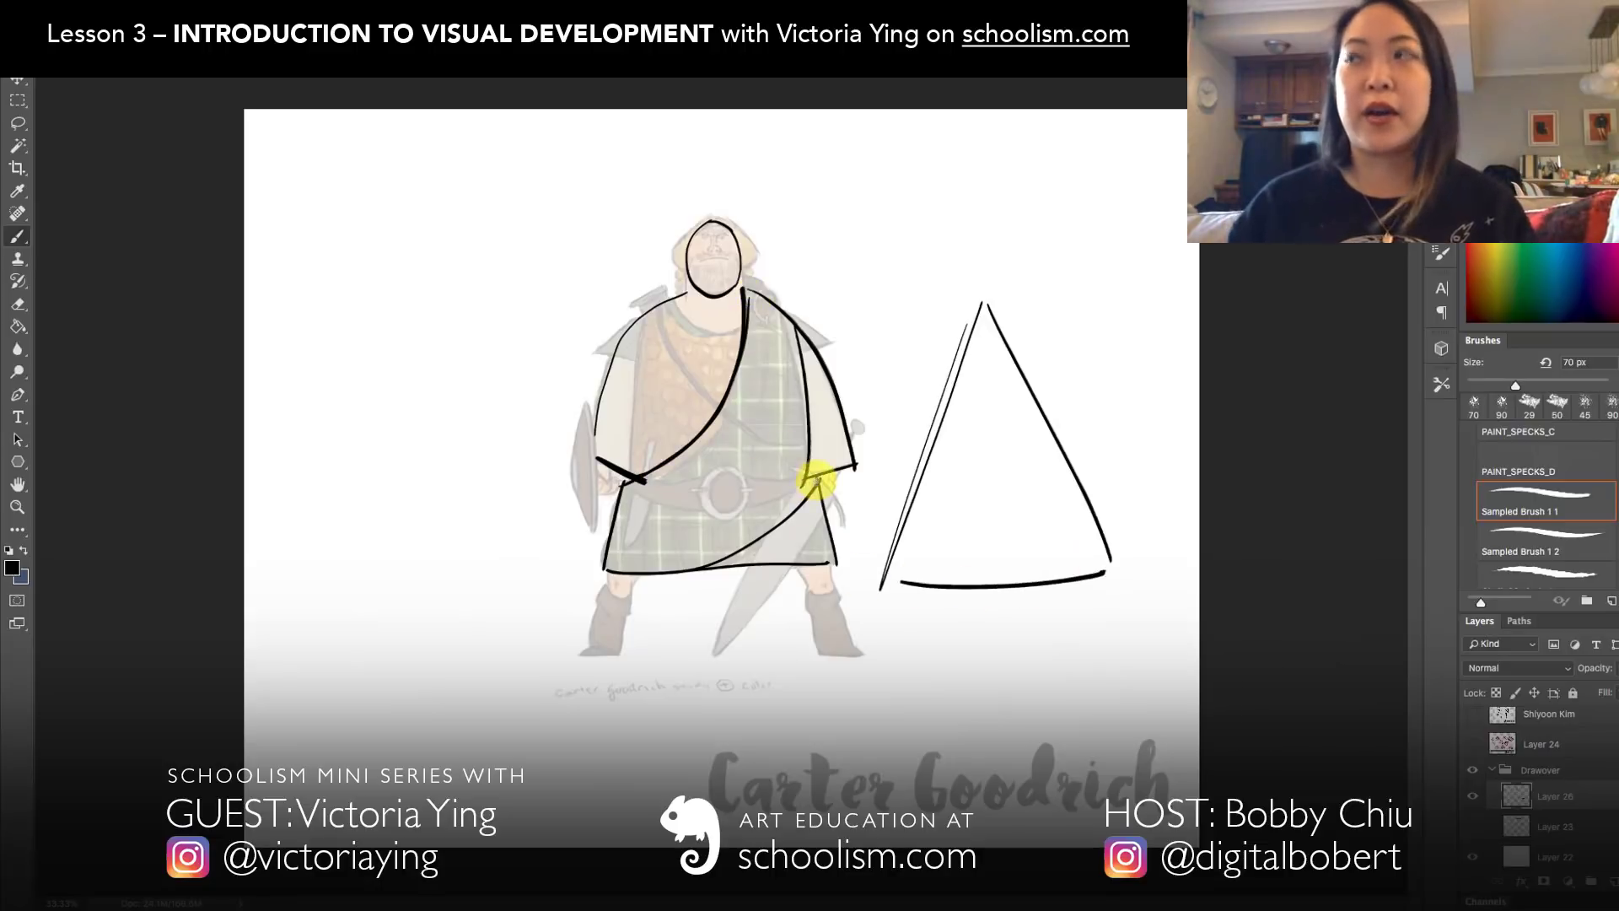
drag(1012, 355, 908, 506)
drag(1061, 472, 997, 584)
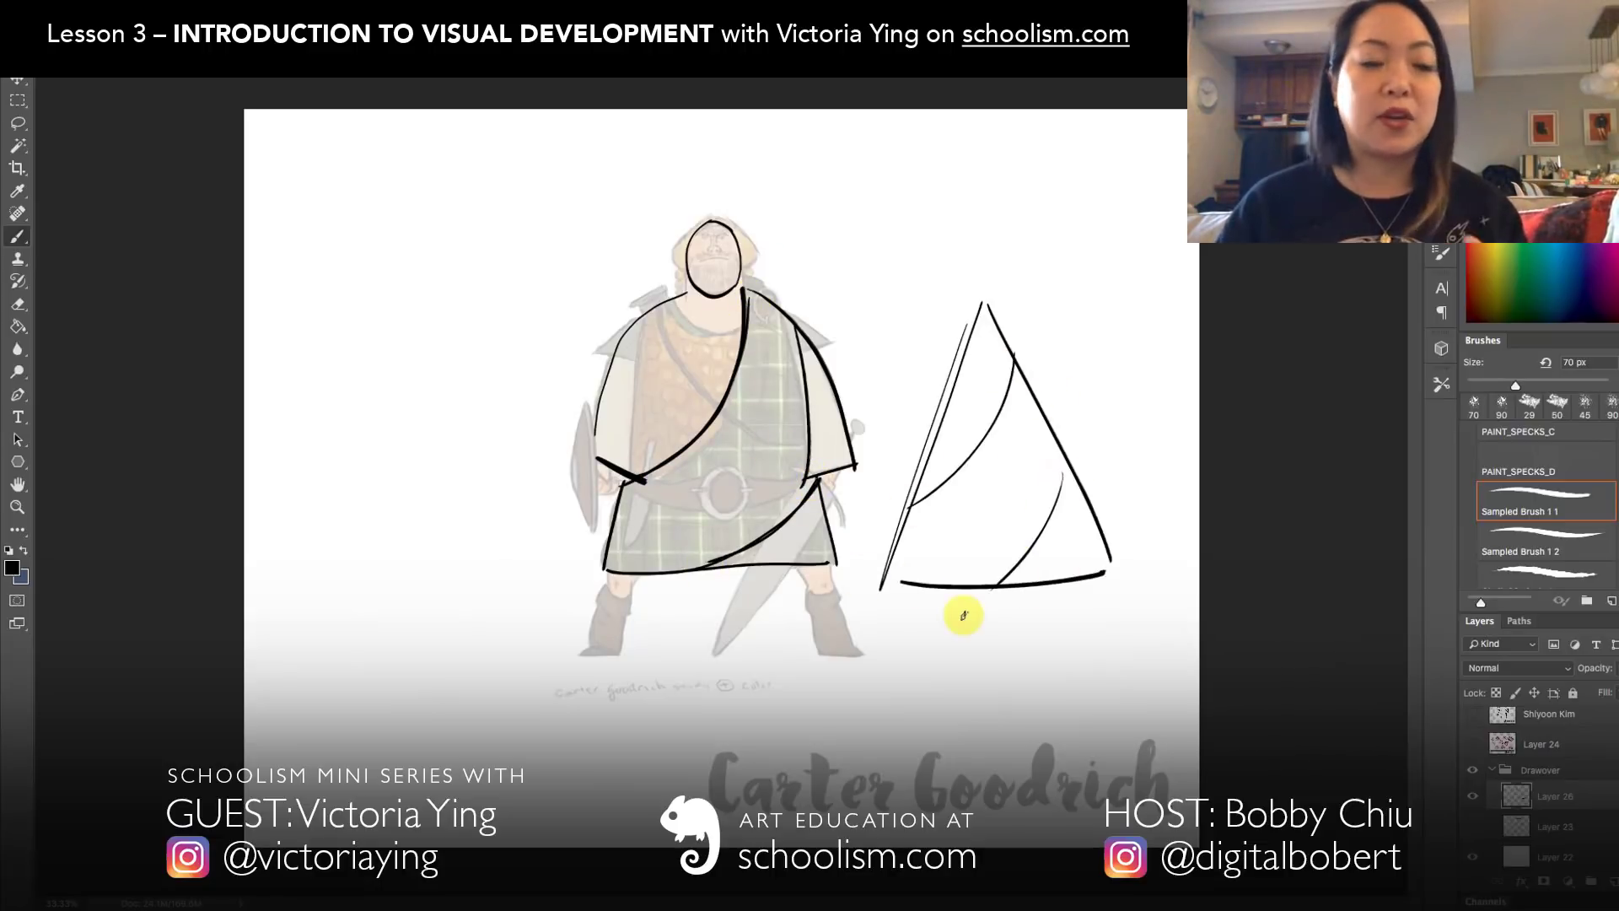
key(ctrl+alt+z)
key(ctrl+alt+z)
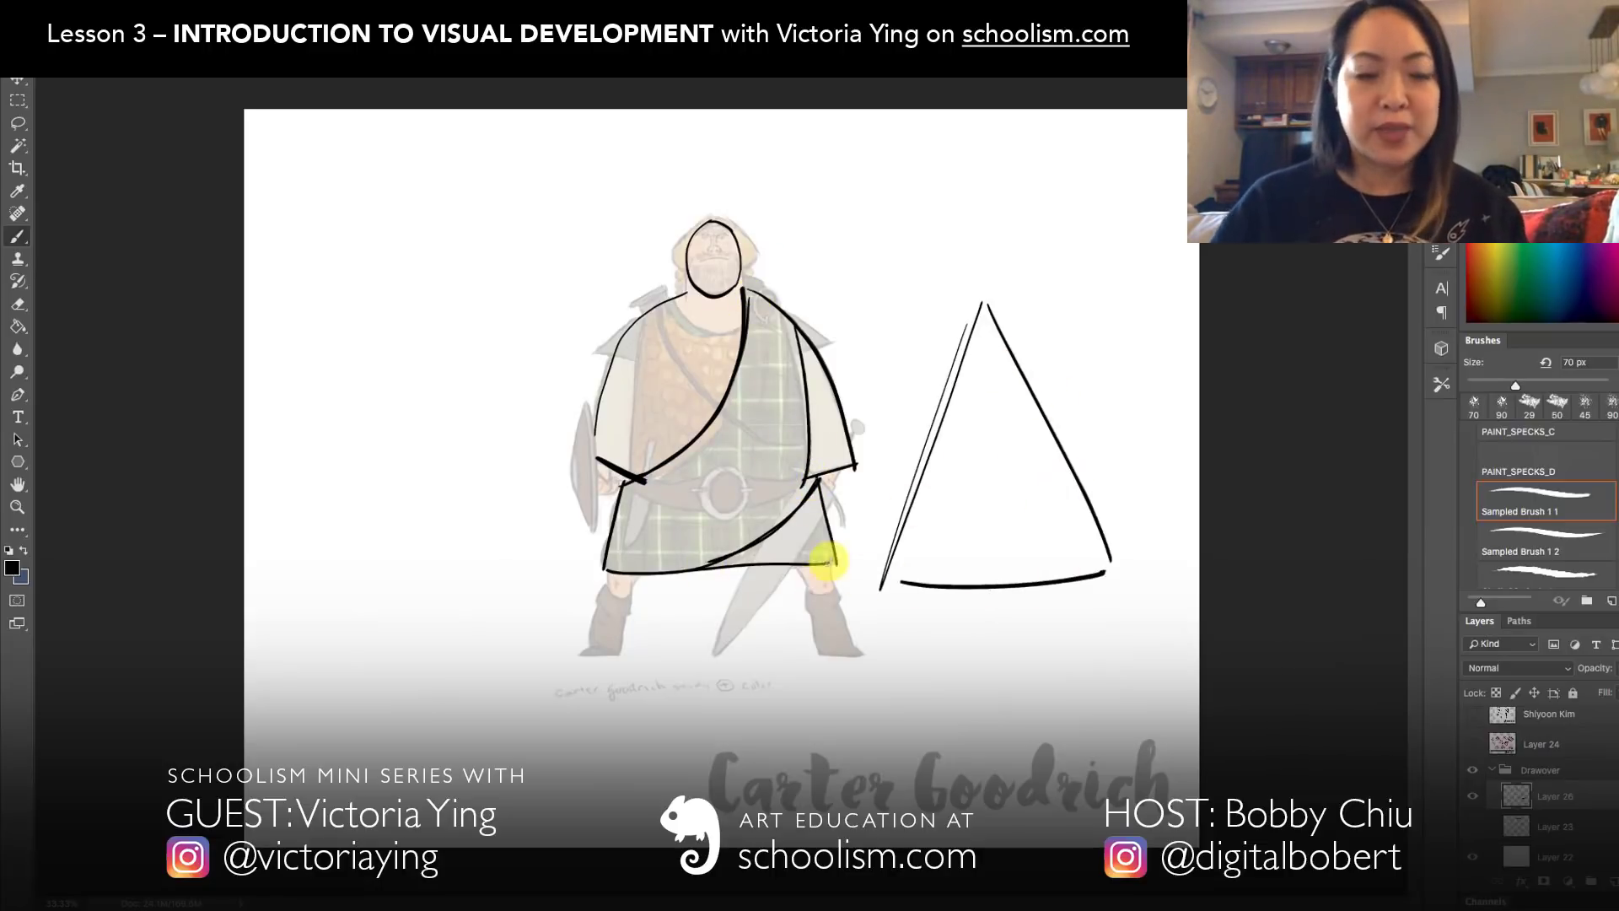
Write and circle the number 2 on the chest and 4 on the kilt.
drag(754, 443, 731, 471)
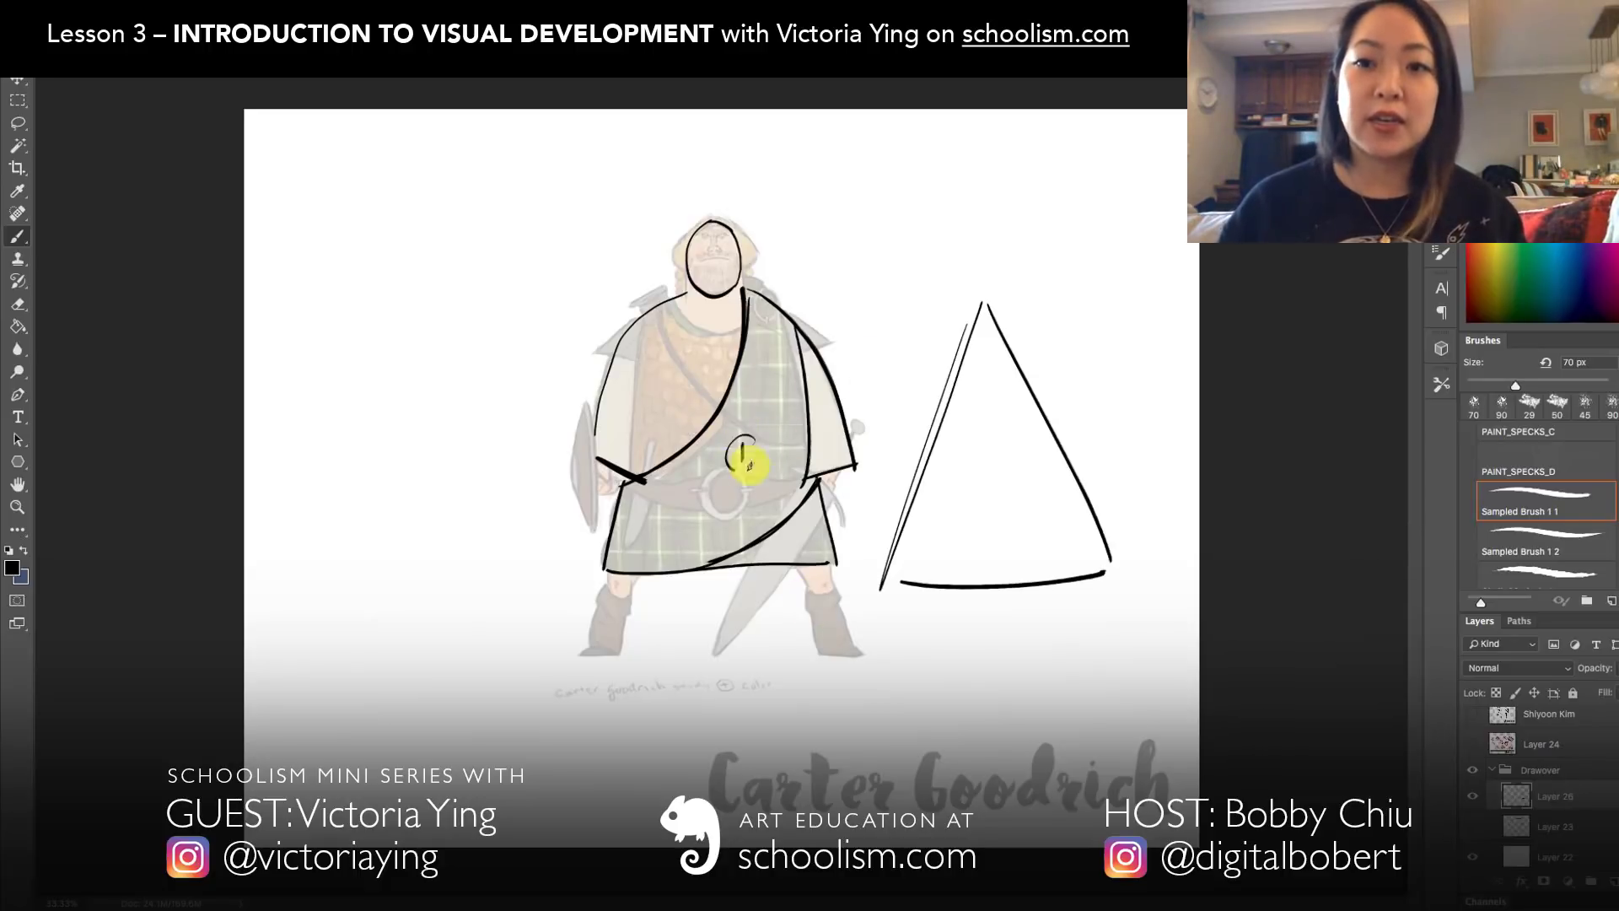
drag(683, 403, 688, 400)
drag(803, 535, 838, 517)
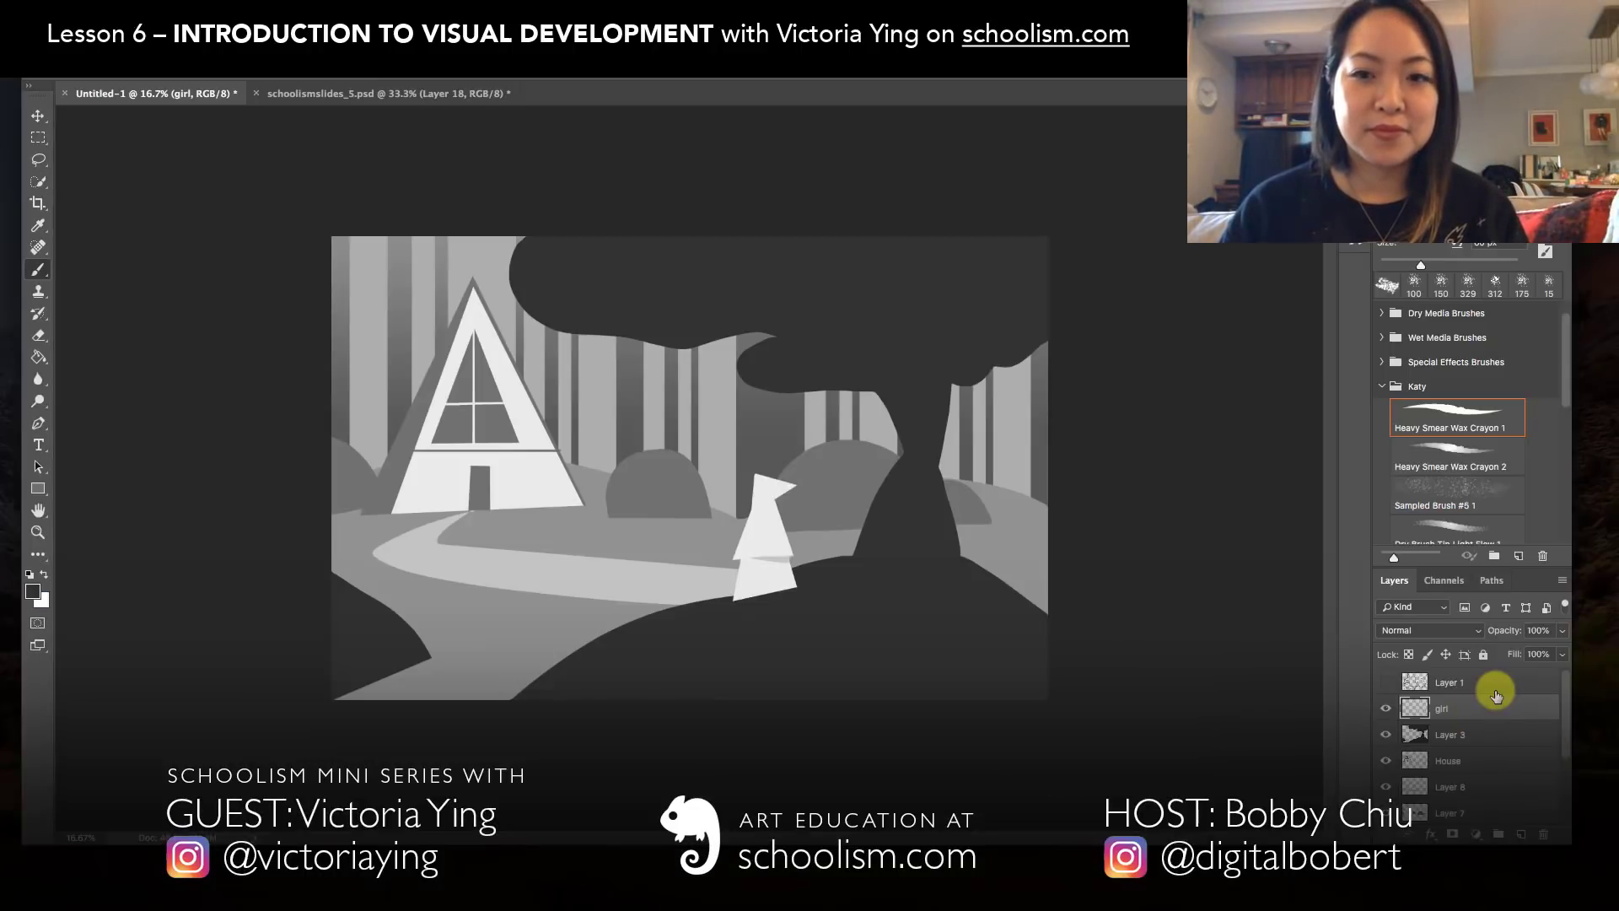
Colorize the girl figure red with Hue/Saturation.
key(ctrl+u)
click(1130, 602)
drag(963, 604, 1030, 548)
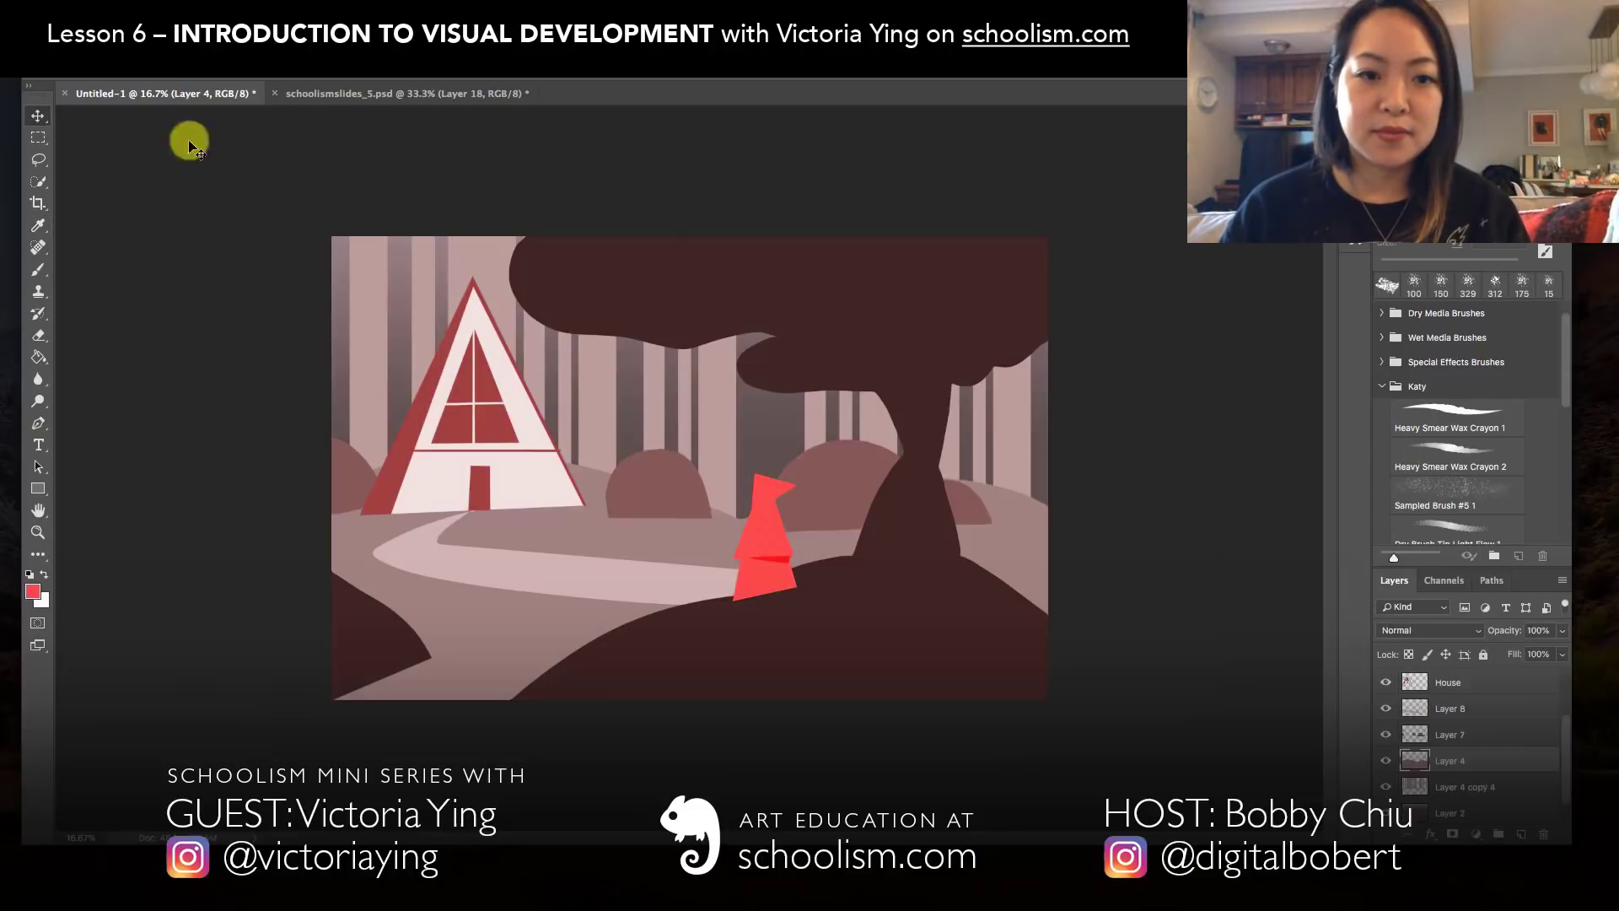
Colorize Layer 3's trees with hue 34 and a strong, saturated tint.
super+click(621, 402)
super+click(620, 316)
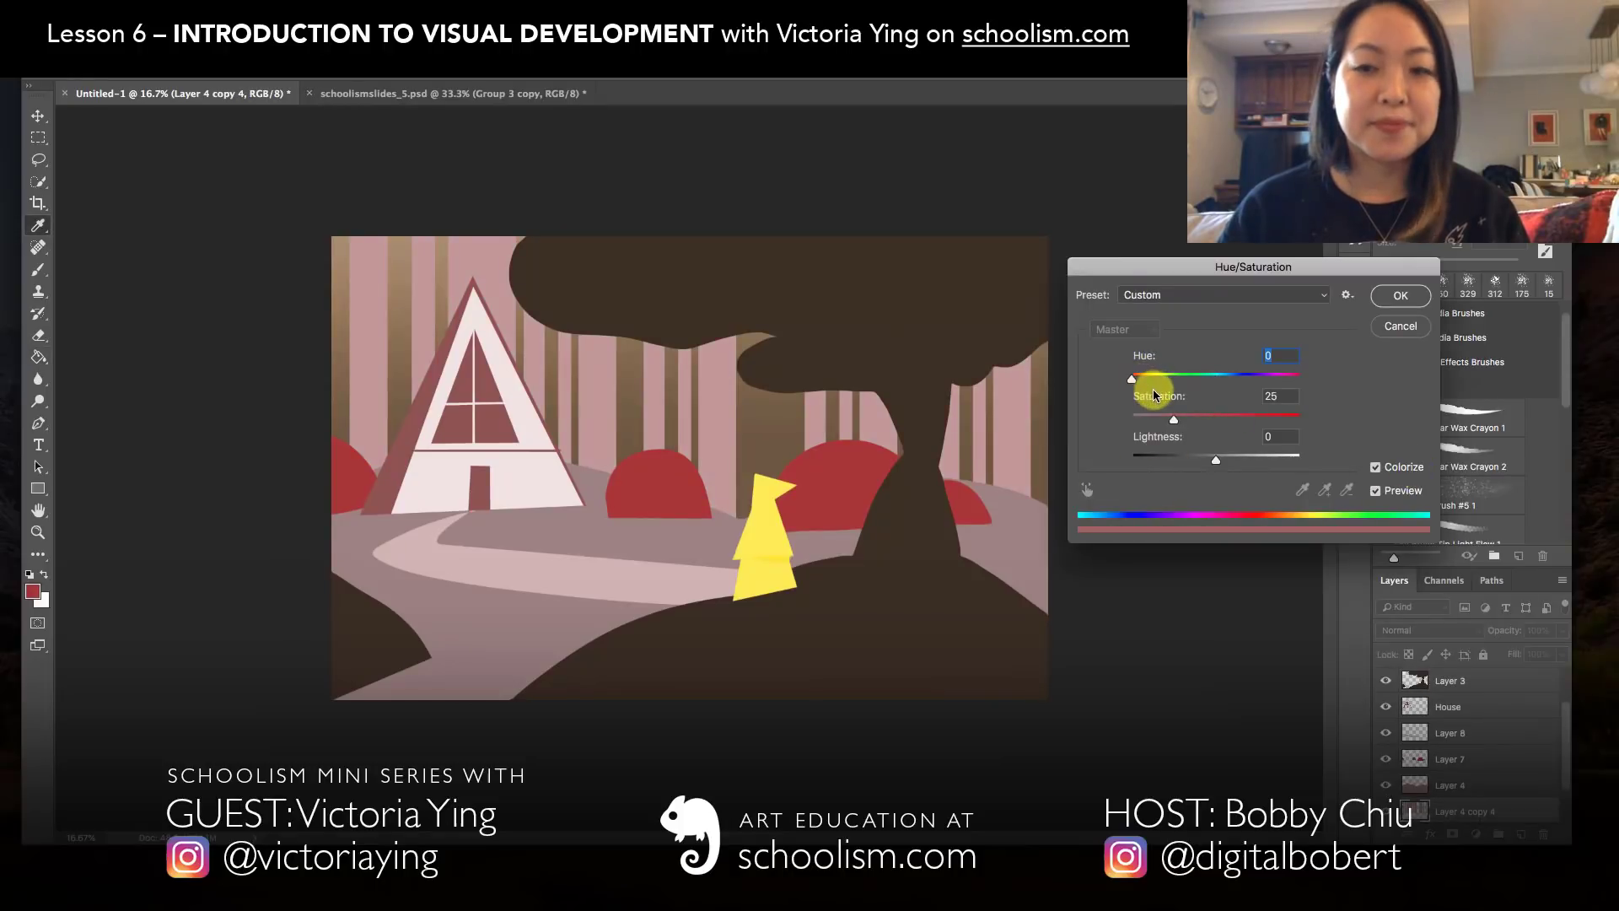
click(1146, 378)
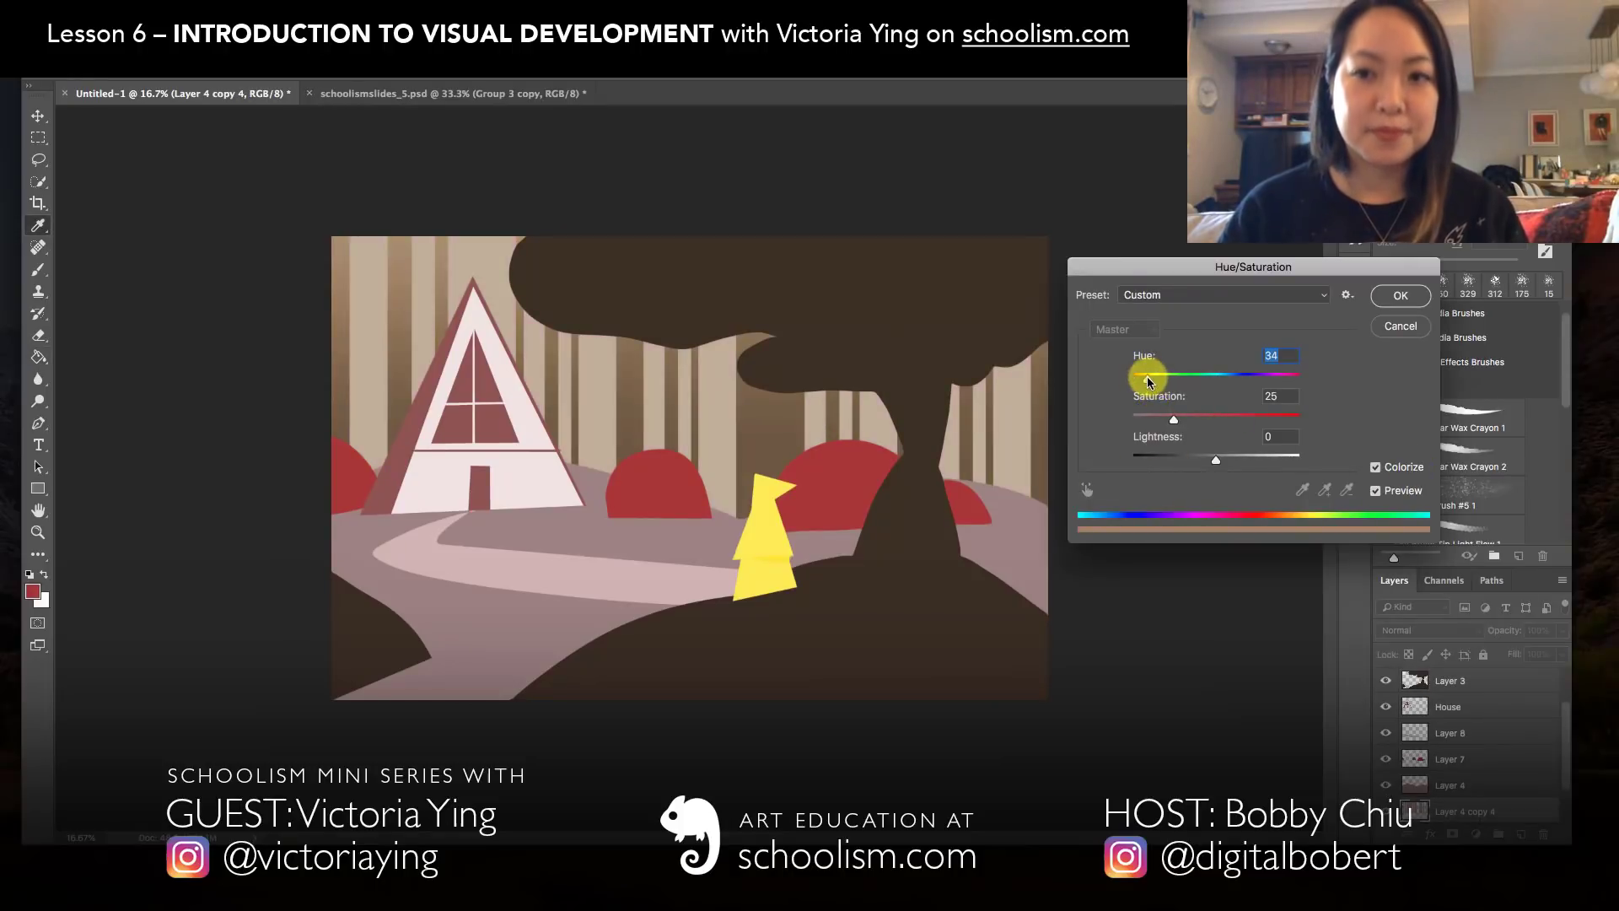
drag(1147, 381, 1277, 416)
click(1406, 309)
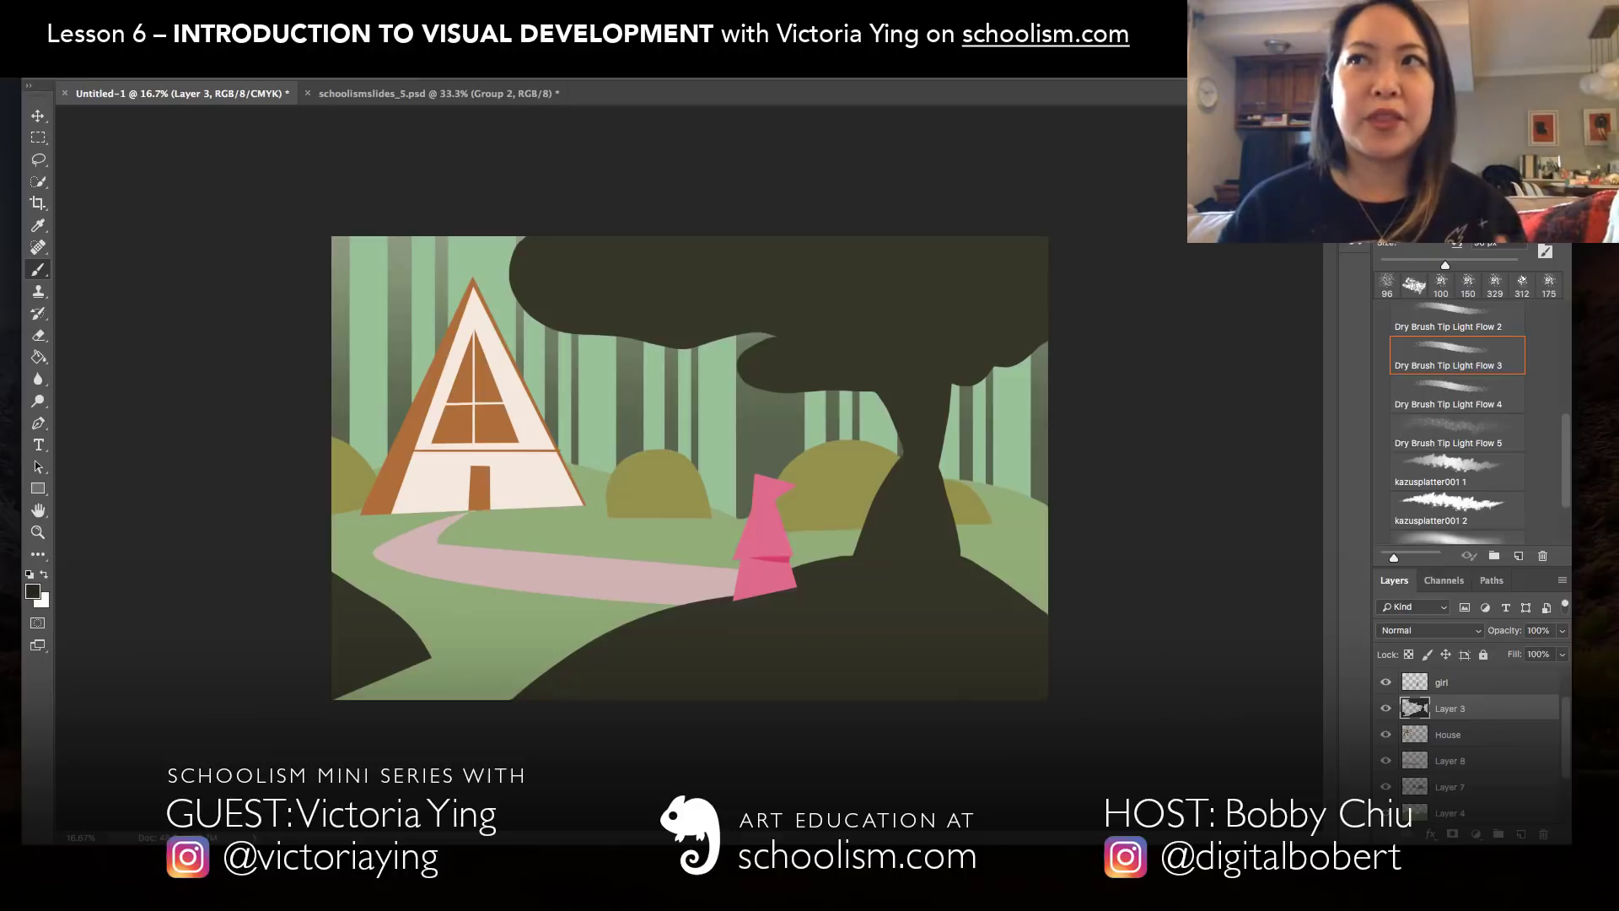
Lock Layer 3's transparent pixels and dry-brush dark texture over the canopy at 300 px.
key(bracketright)
key(bracketright)
key(bracketright)
key(bracketright)
key(bracketright)
key(bracketright)
key(bracketright)
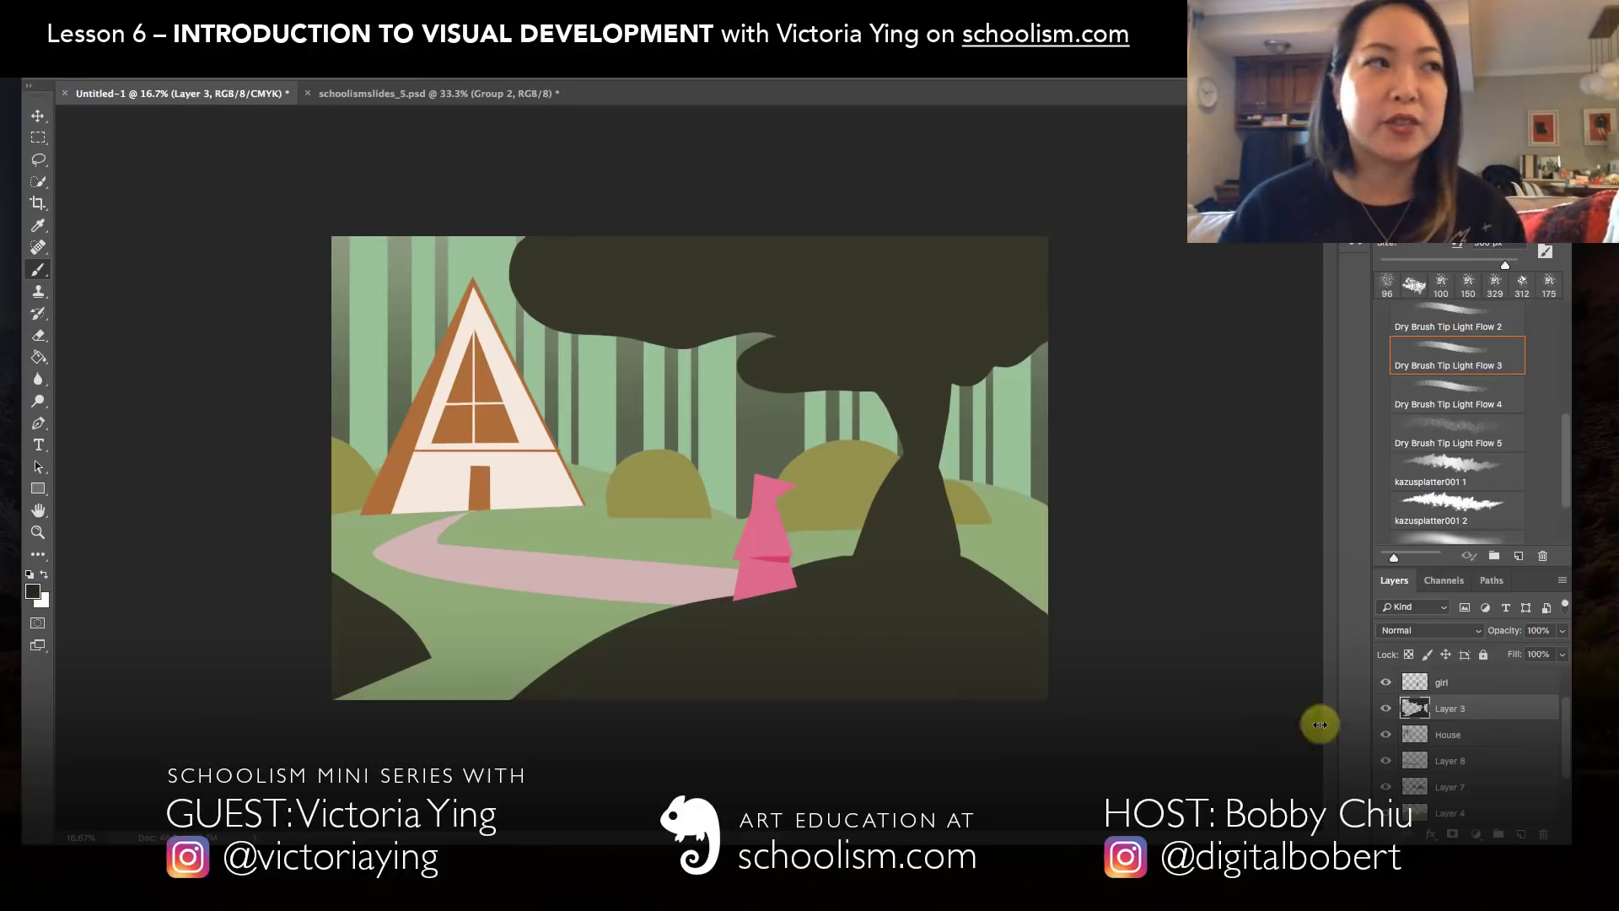
click(1408, 654)
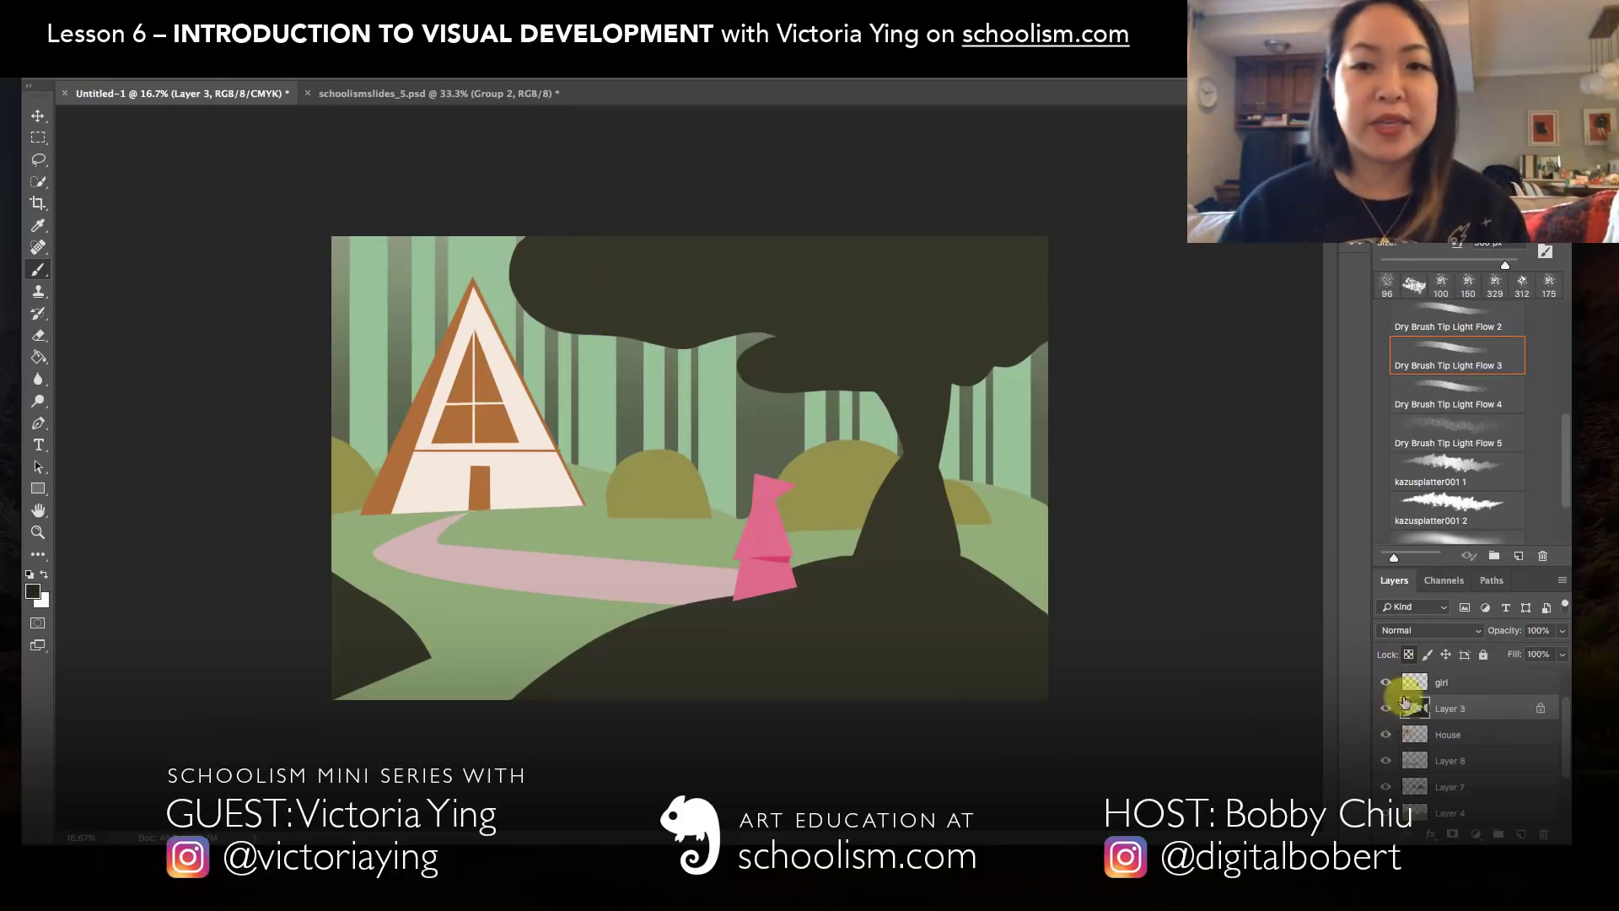
mouse_move(527, 242)
mouse_down()
mouse_move(614, 307)
mouse_move(748, 317)
mouse_up()
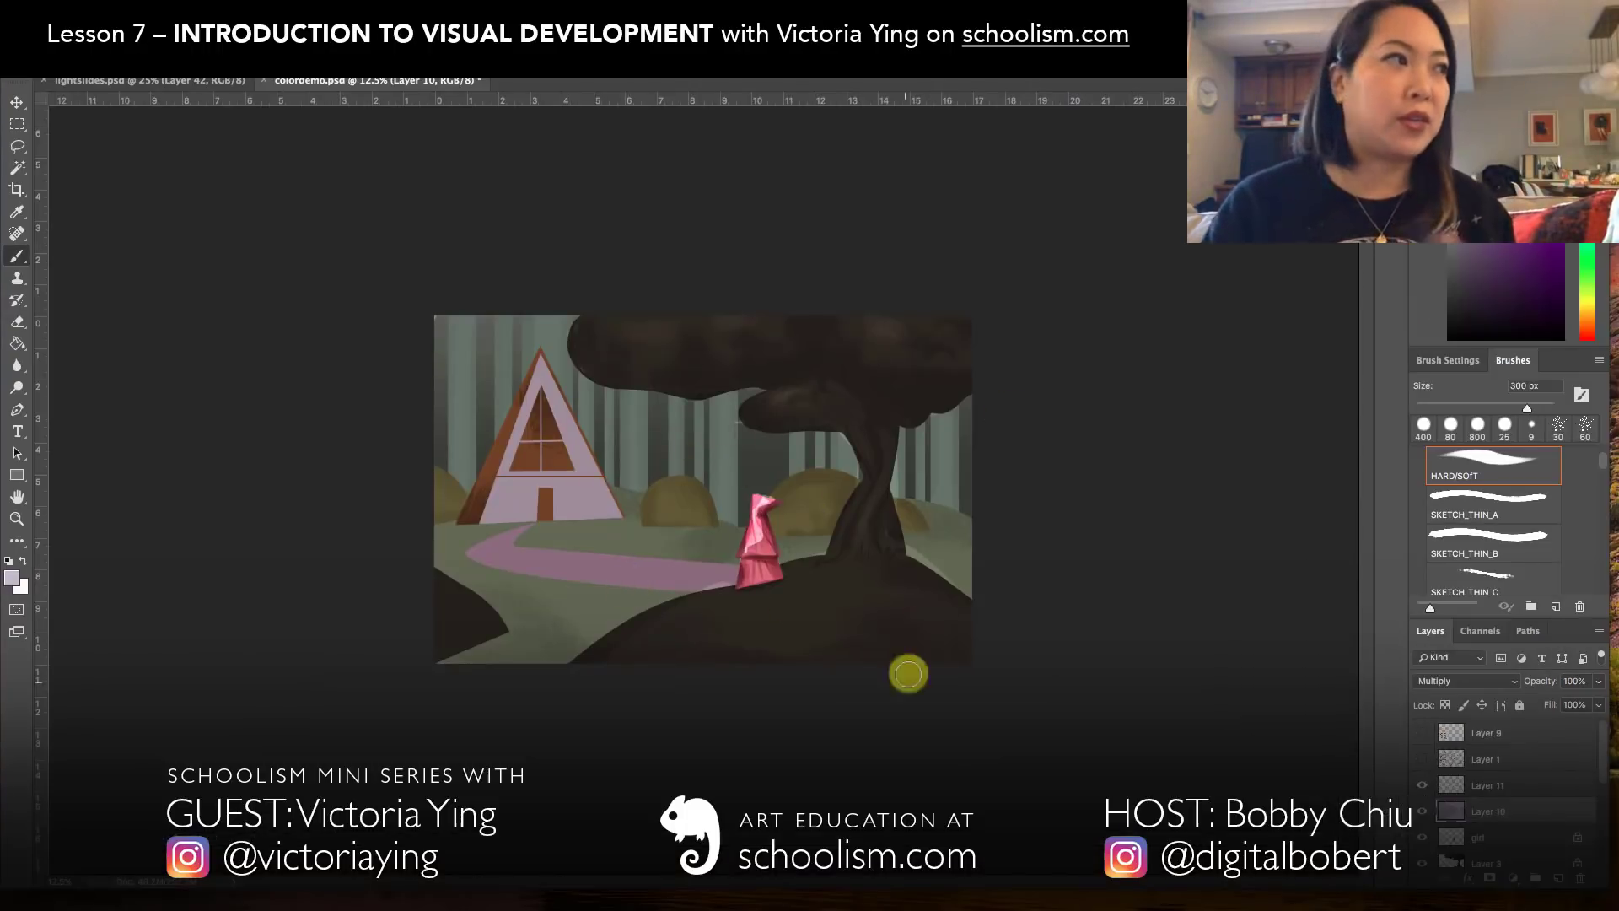
On a new layer, paint a red arrow and circle around the girl with a 70 px brush.
click(1557, 882)
key(bracketleft)
key(bracketleft)
key(bracketleft)
key(bracketleft)
key(bracketleft)
mouse_move(774, 329)
mouse_down()
mouse_move(762, 462)
mouse_move(776, 456)
mouse_up()
drag(781, 469, 770, 553)
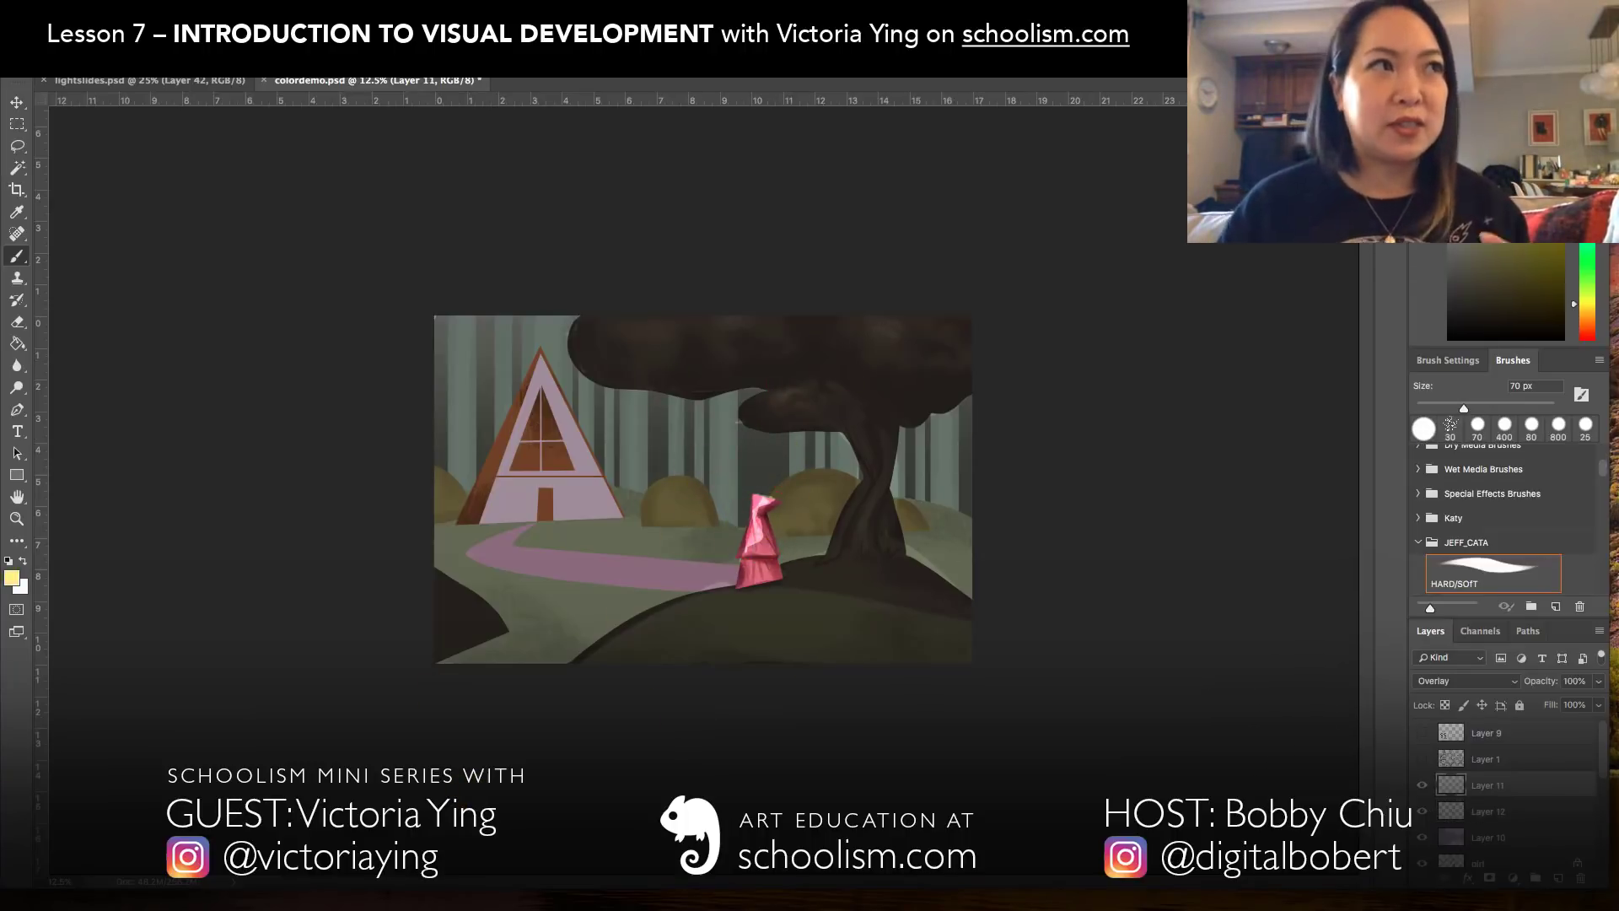
Paint pale light along the hill, then erase Multiply shadow at 100 px along the trunk and hill edge.
mouse_move(590, 658)
mouse_down()
mouse_move(759, 585)
mouse_move(637, 637)
mouse_move(747, 590)
mouse_up()
key(bracketright)
key(bracketright)
key(bracketright)
key(bracketright)
key(bracketright)
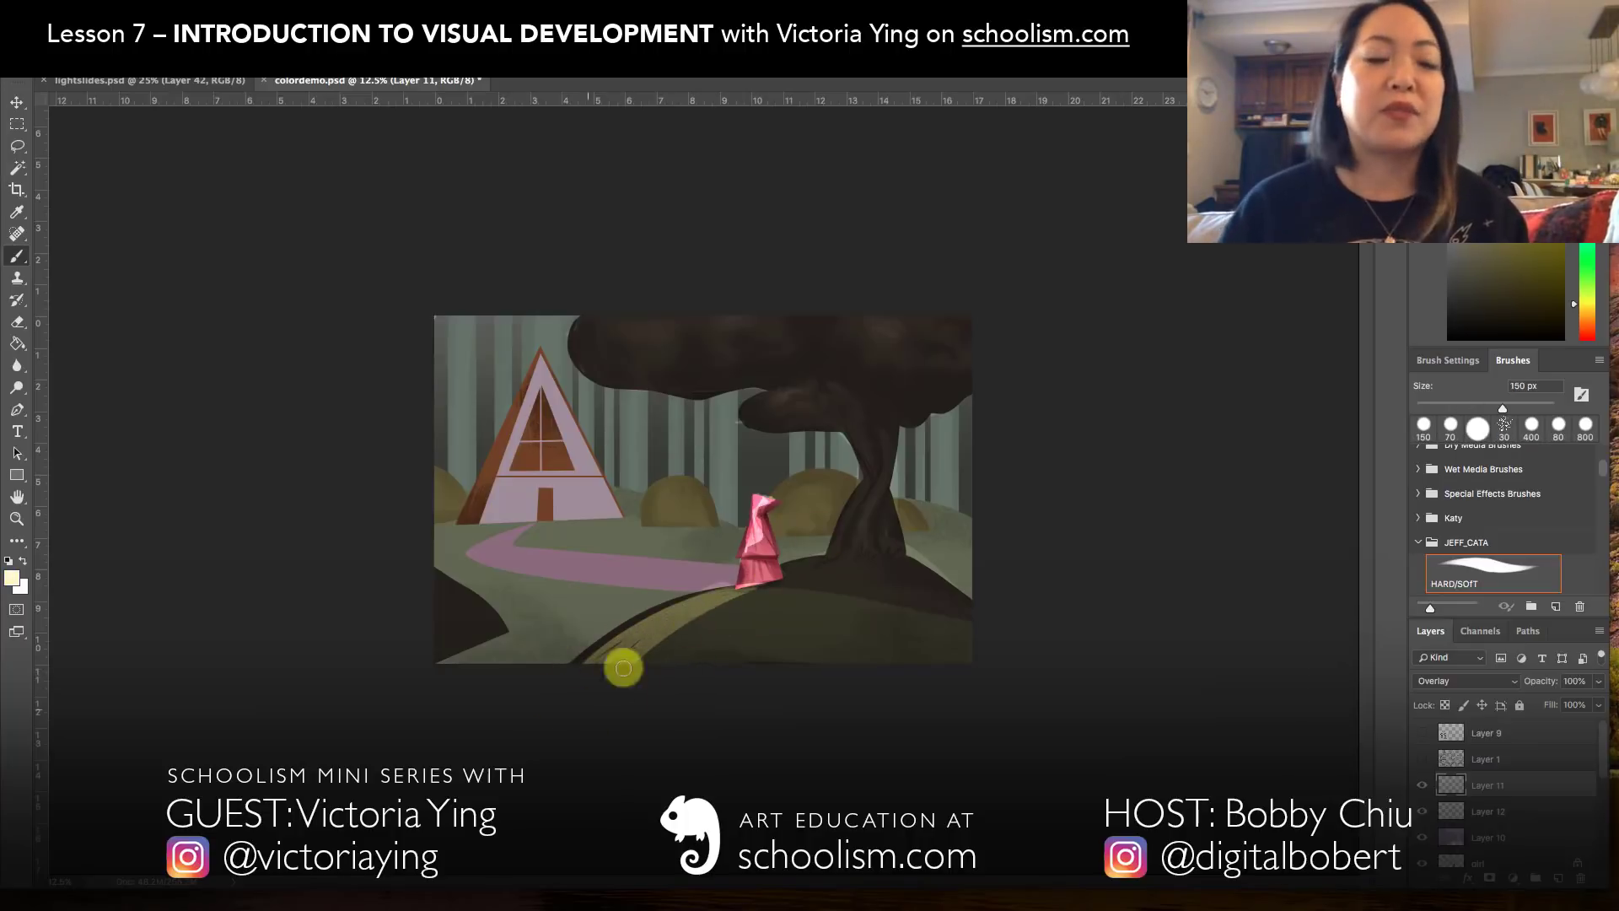
key(alt+bracketleft)
key(alt+bracketleft)
key(e)
key(bracketleft)
key(bracketleft)
drag(849, 504, 831, 553)
drag(787, 569, 831, 552)
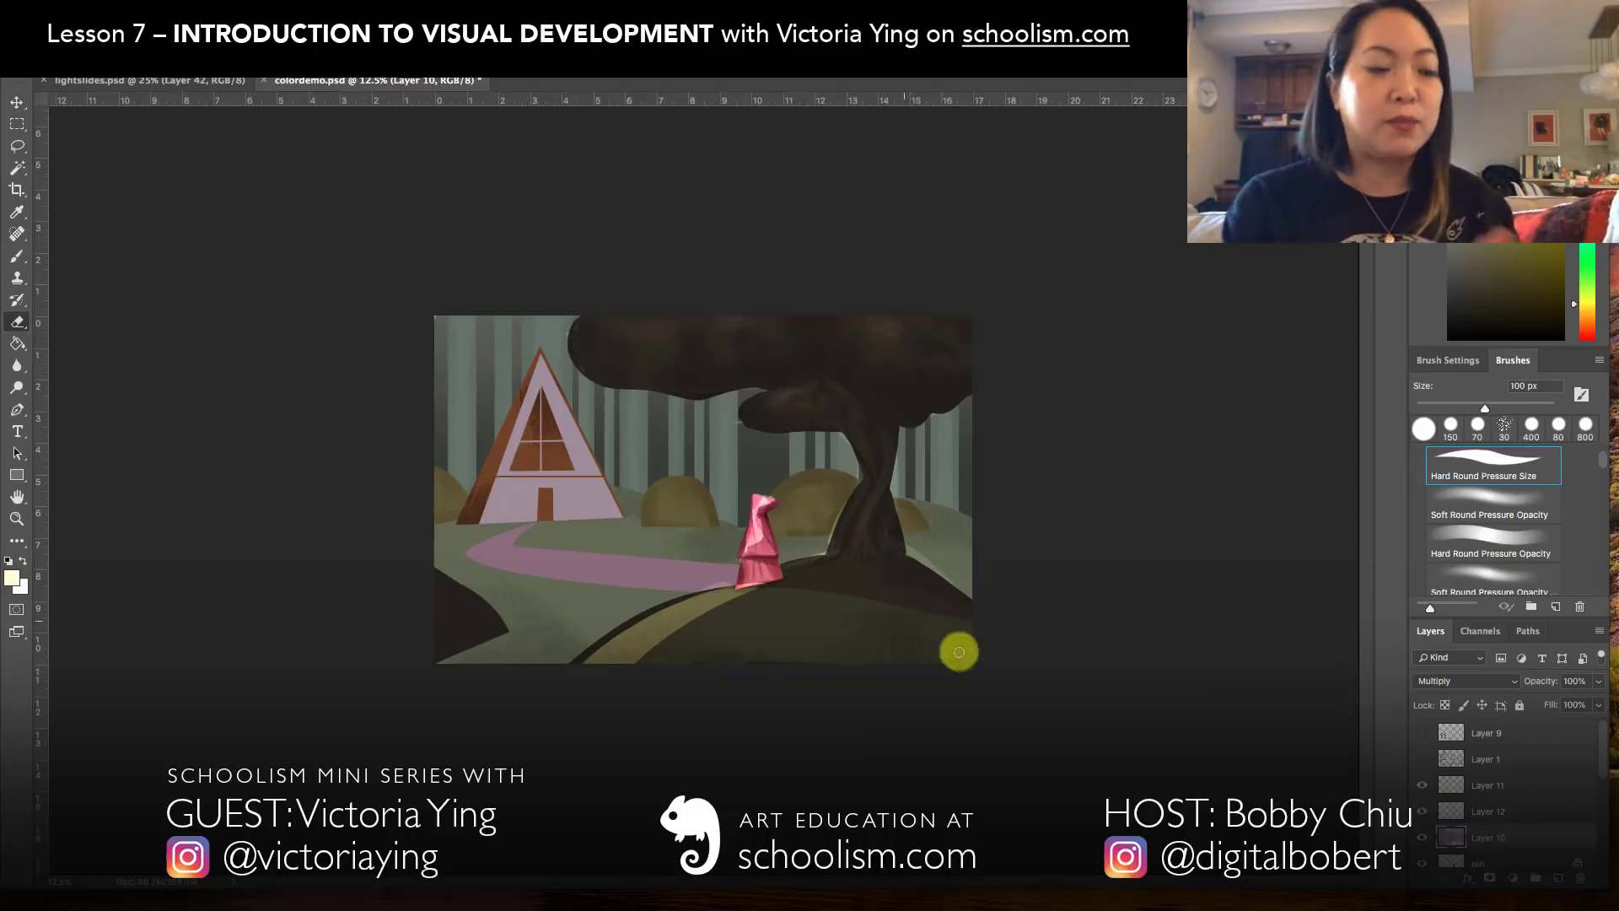
key(alt+bracketright)
key(alt+bracketright)
key(b)
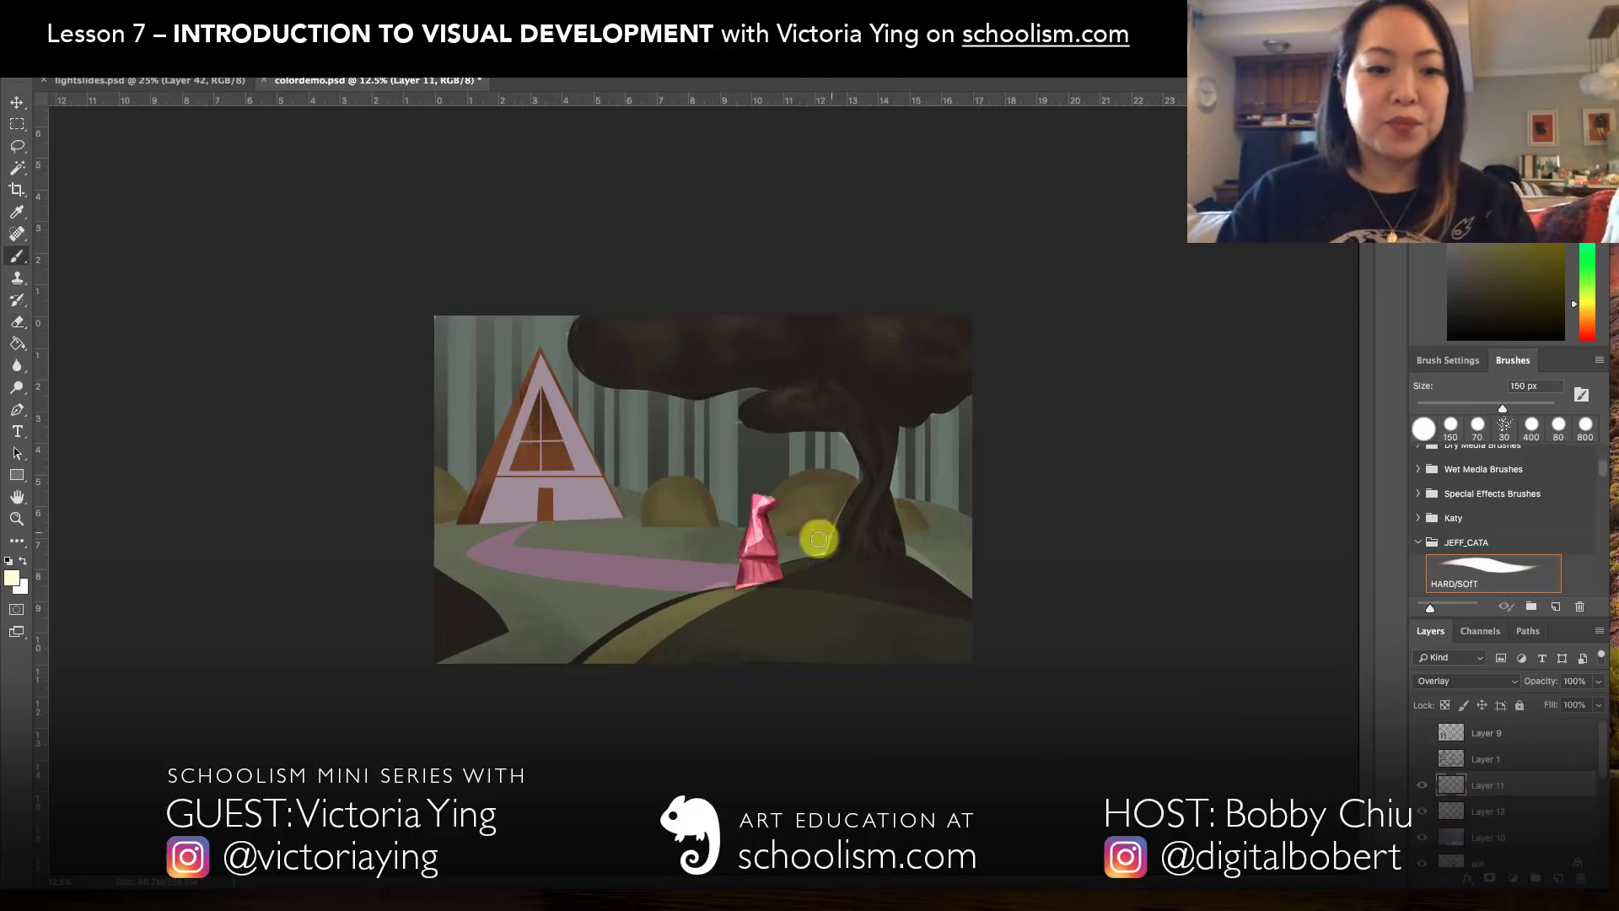
Zoom out to 6.25% to judge the whole image, then back in to 12.5%.
key(ctrl+minus)
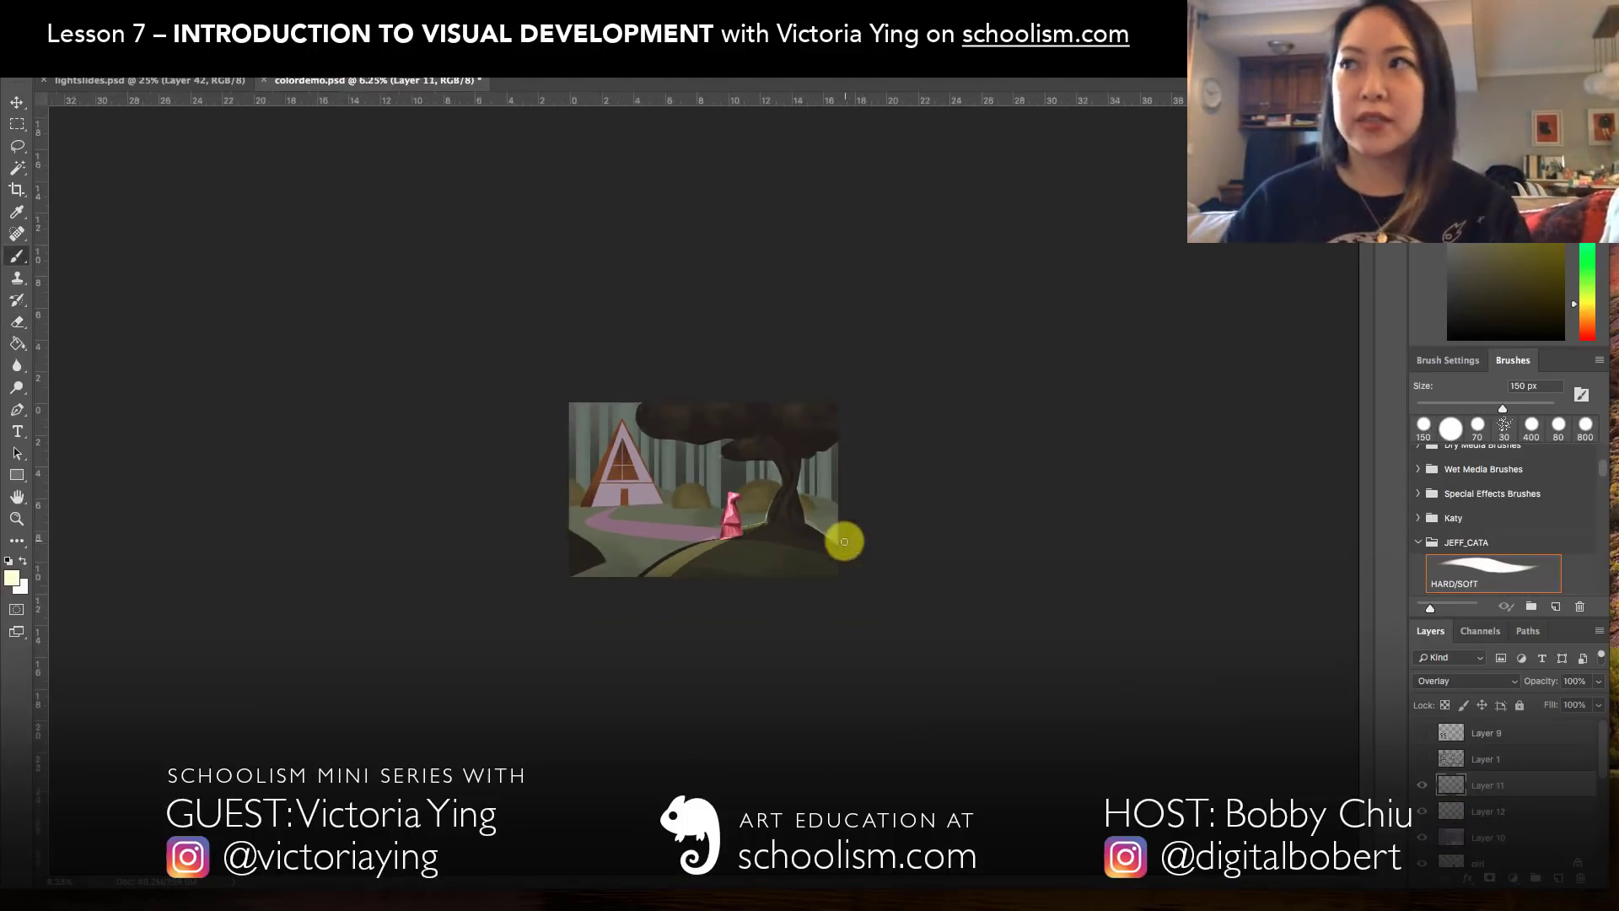
key(ctrl+minus)
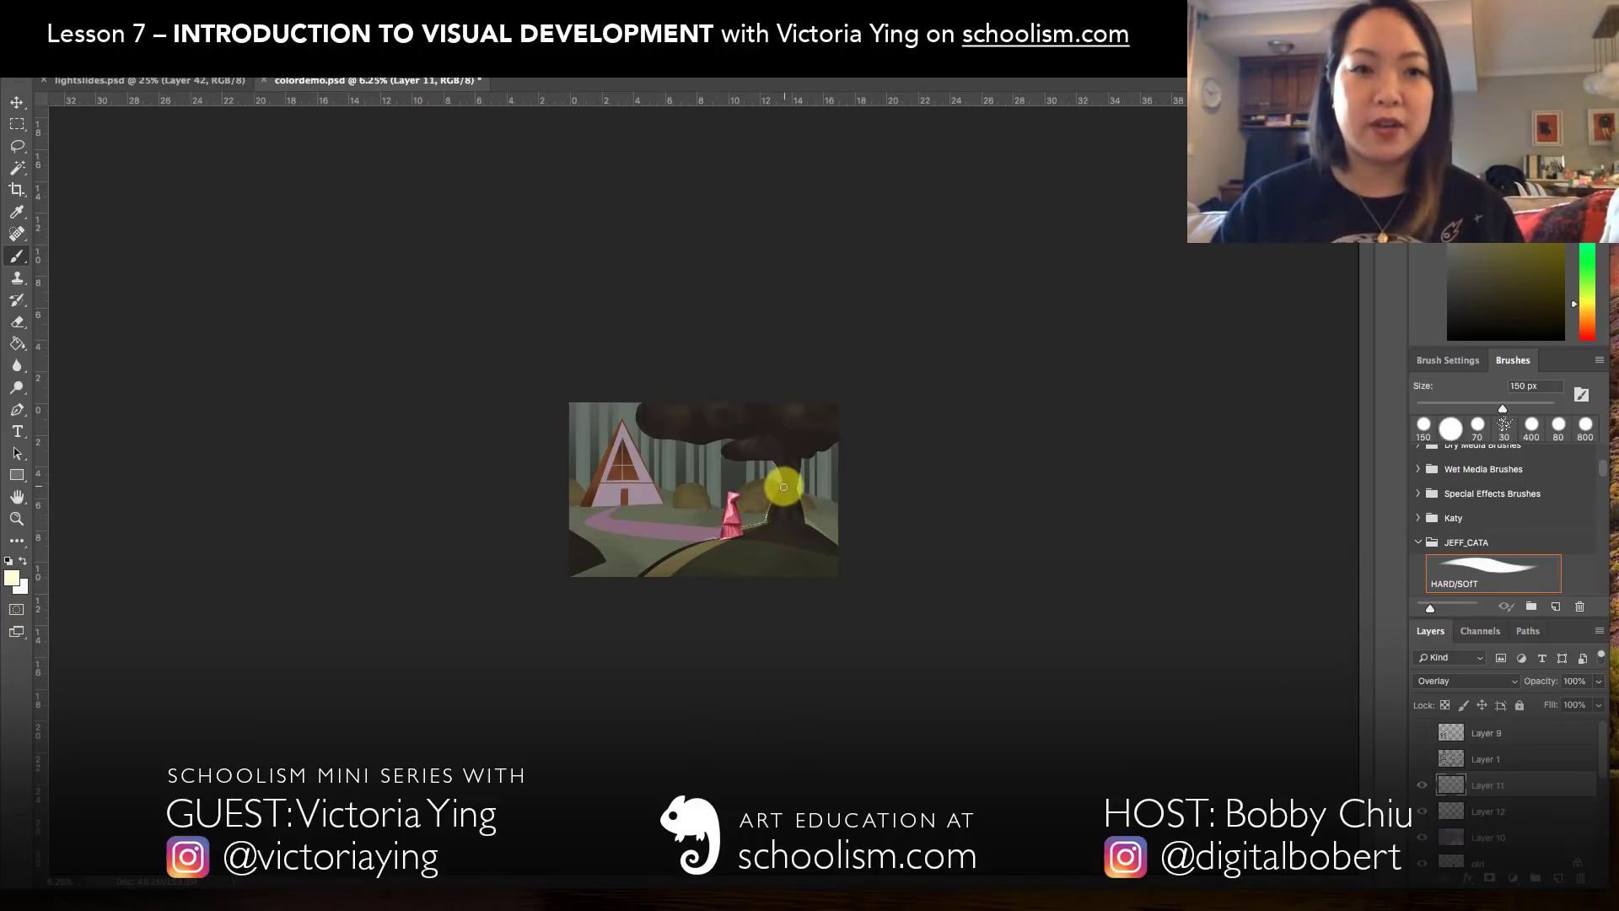
key(ctrl+plus)
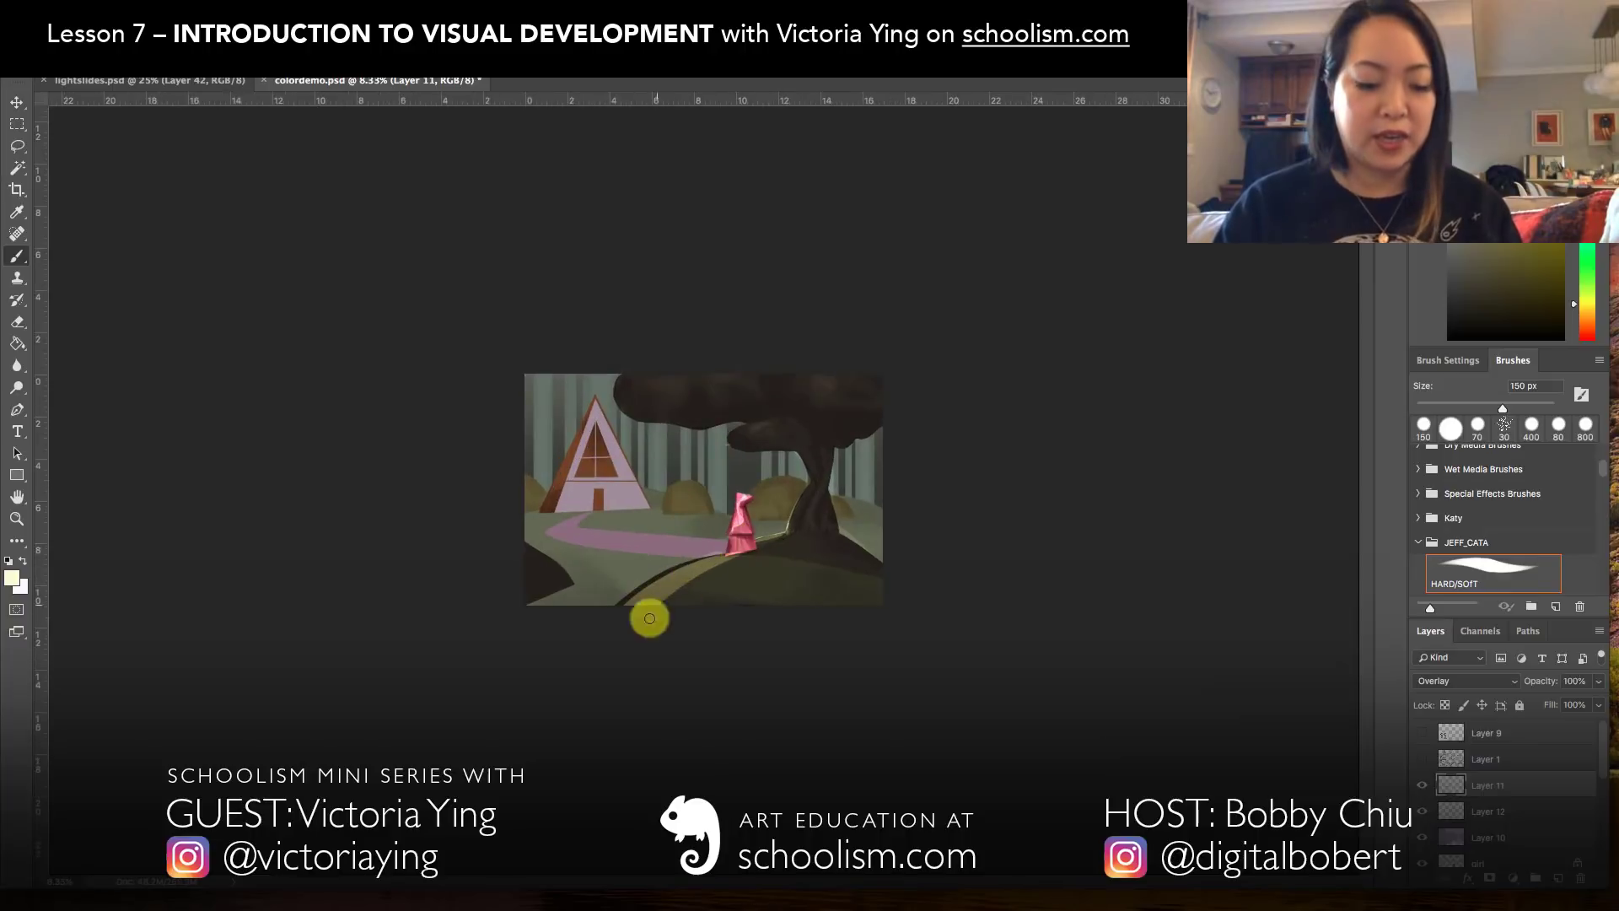
key(ctrl+plus)
Add 90 px rim light along the bushes, ground edge and the house roof's right edge.
key(bracketleft)
key(bracketleft)
key(bracketleft)
drag(816, 469, 860, 479)
drag(741, 525, 704, 489)
drag(640, 516, 628, 515)
drag(542, 348, 618, 504)
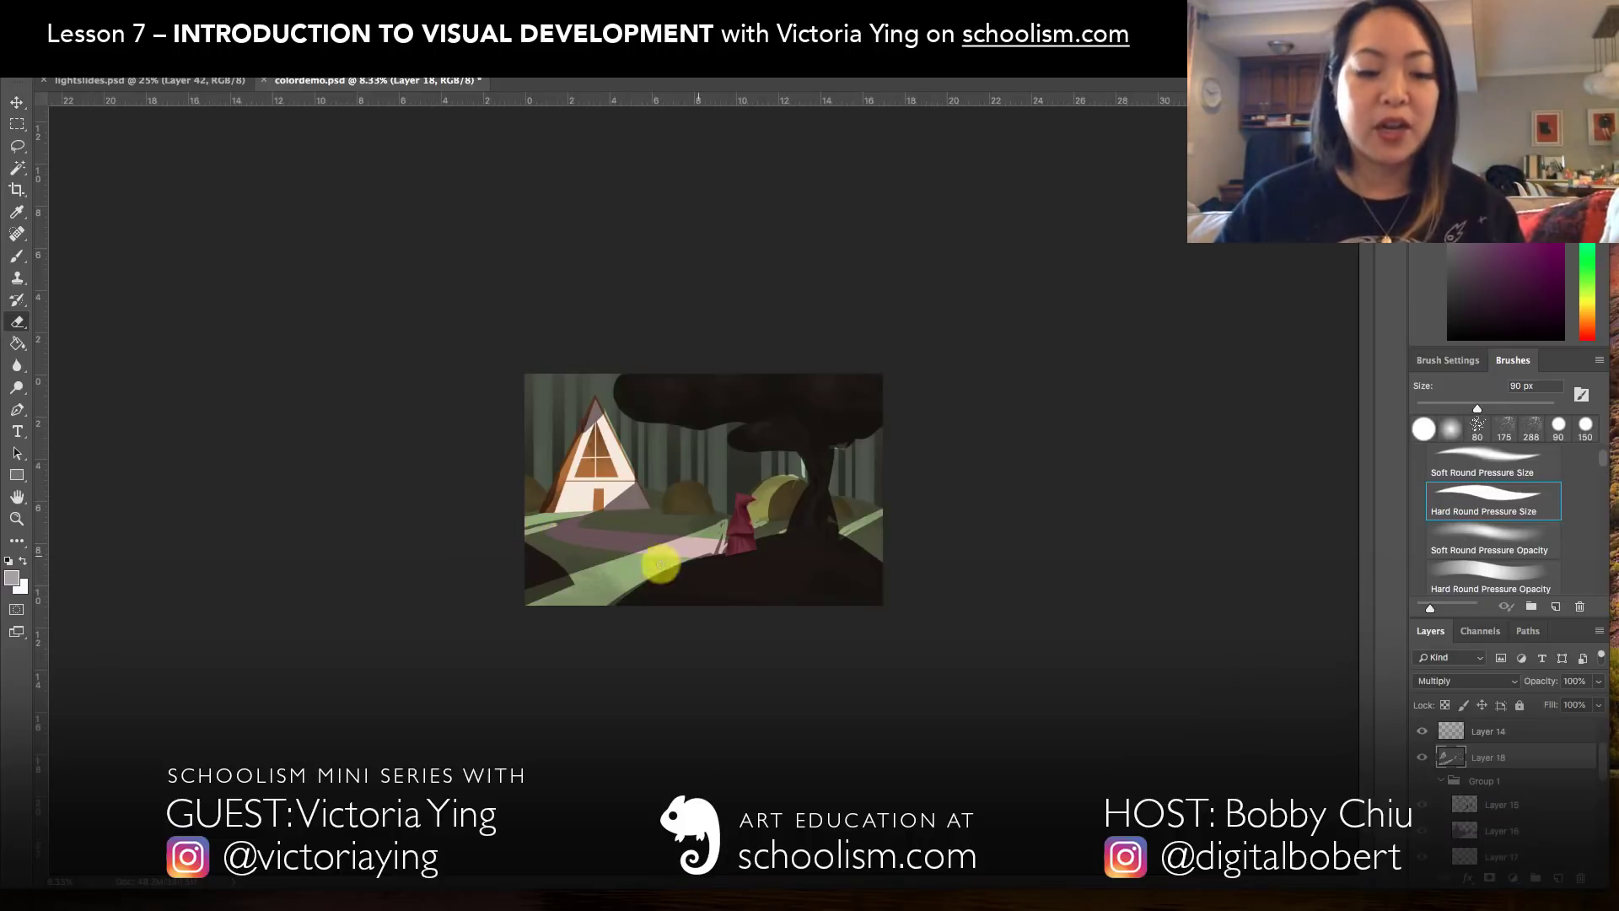
Cut a straight light beam through the shadow, then darken the bottom-left ground and the path beside the girl.
drag(515, 577, 690, 516)
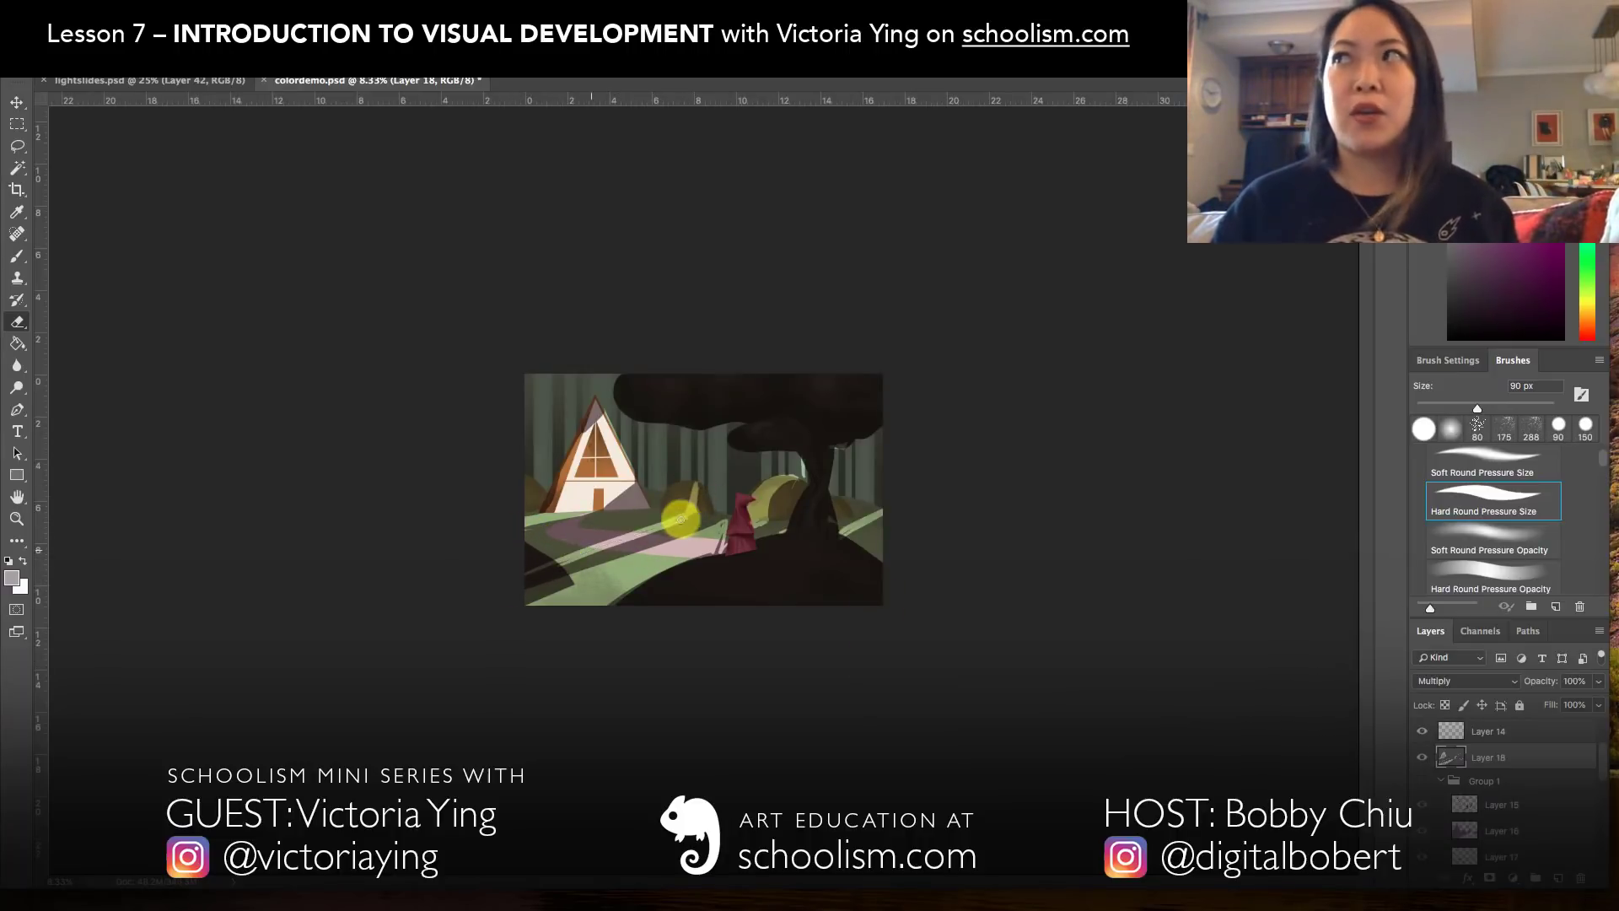
key(b)
drag(542, 567, 561, 590)
key(bracketleft)
key(bracketleft)
key(bracketleft)
key(bracketleft)
key(bracketleft)
key(bracketleft)
key(bracketleft)
key(bracketleft)
mouse_move(693, 542)
mouse_down()
mouse_move(766, 519)
mouse_move(773, 499)
mouse_move(760, 524)
mouse_move(777, 492)
mouse_up()
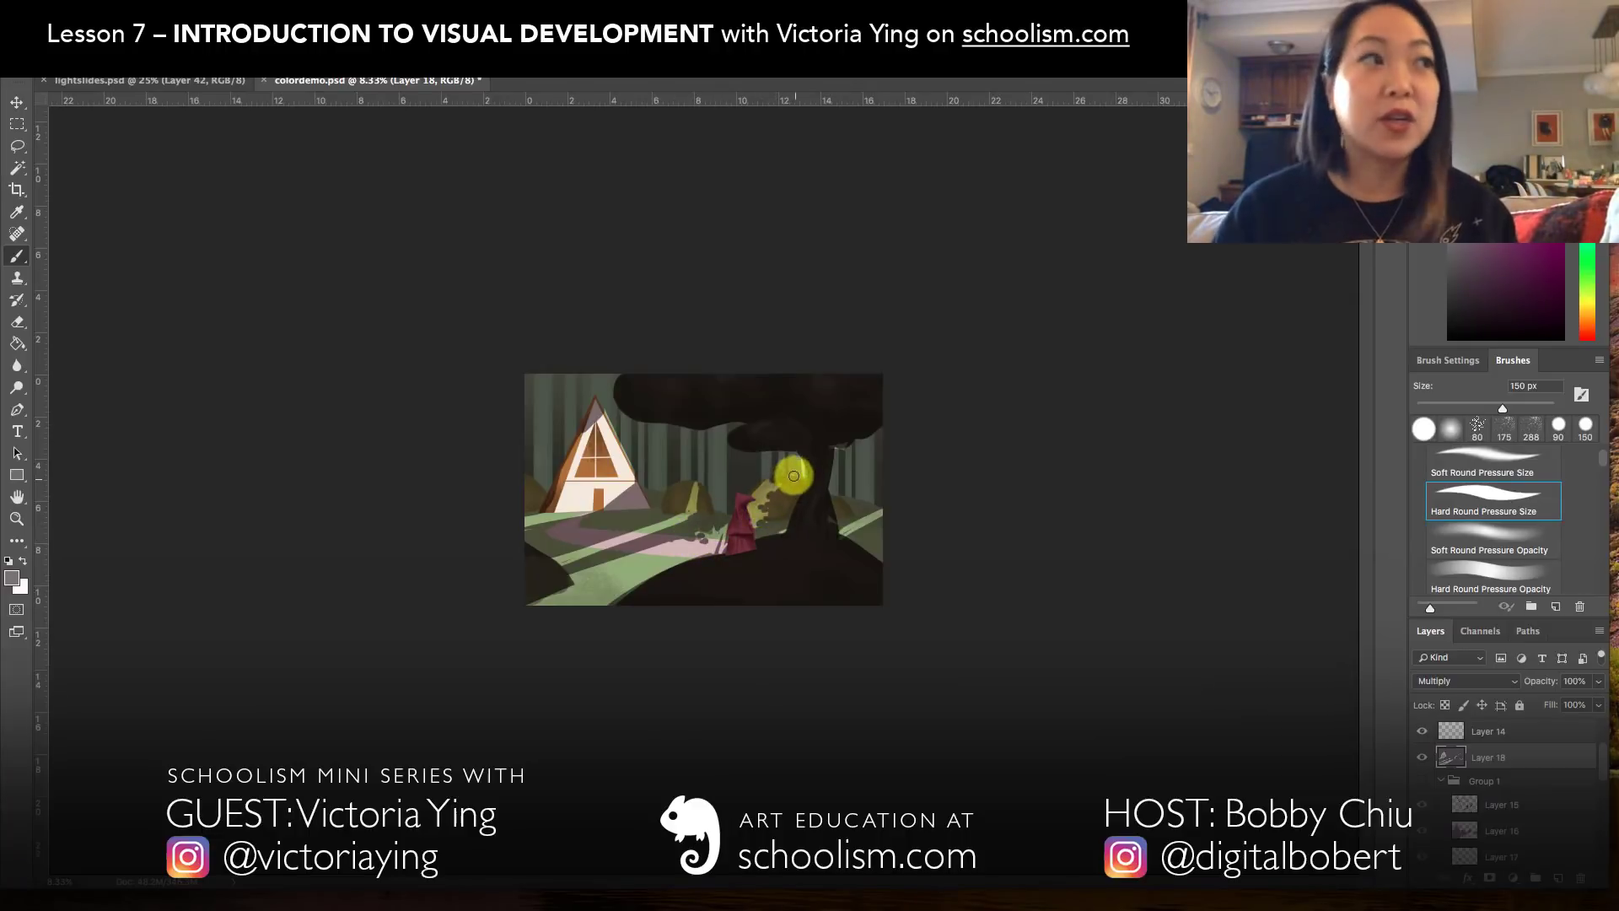